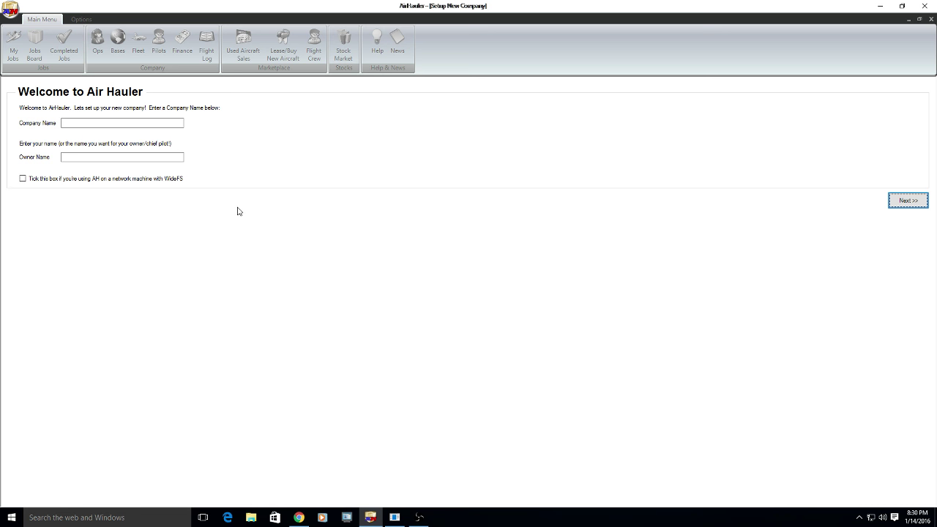
# - Enter 'Twitchy World Airways' as the company name
pyautogui.click(125, 124)
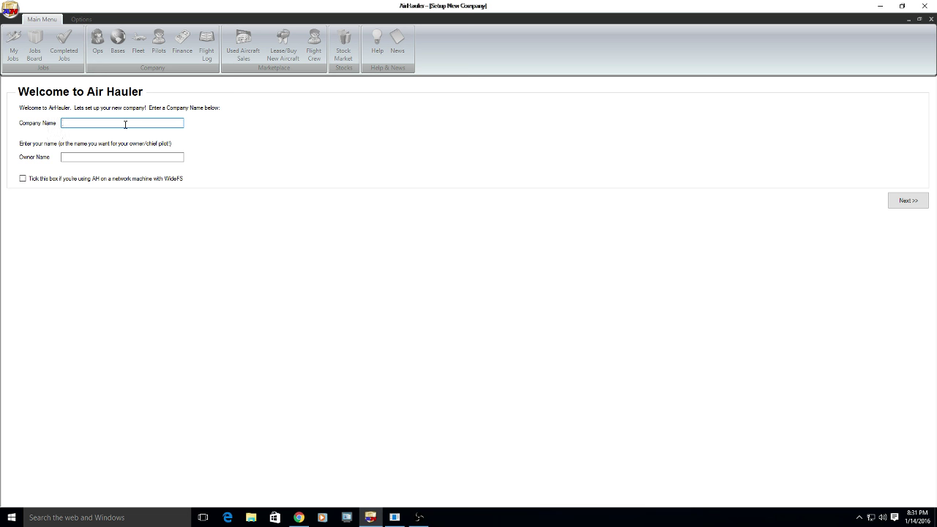
pyautogui.write('Young')
pyautogui.press('BackSpace')
pyautogui.press('BackSpace')
pyautogui.press('BackSpace')
pyautogui.write('Twitchy')
pyautogui.write(' World Ai')
pyautogui.write('rways')
# - Fill in the owner's full name in the Owner Name field
pyautogui.press('Tab')
pyautogui.write('Kirk Ricker')
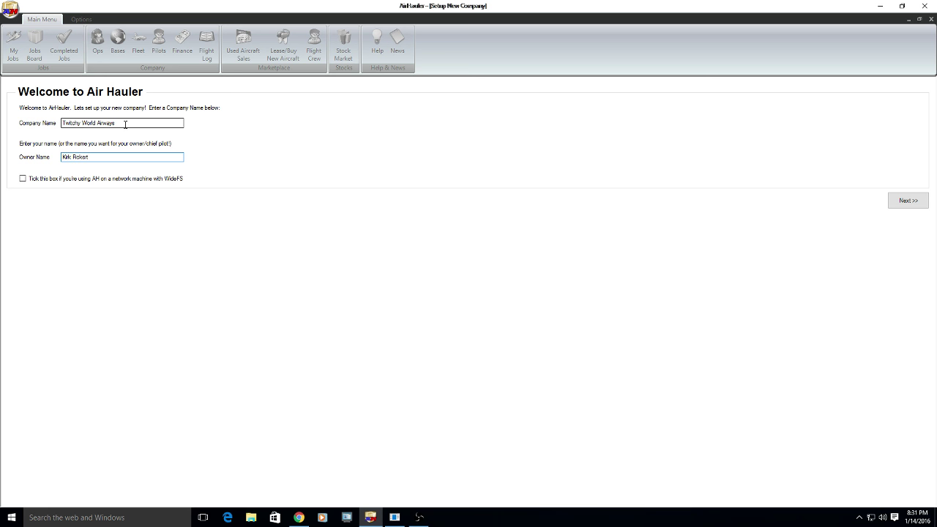
pyautogui.write('t')
pyautogui.press('BackSpace')
pyautogui.write('R')
pyautogui.write('"S')
pyautogui.write('kUnmatrix ')
pyautogui.write('"')
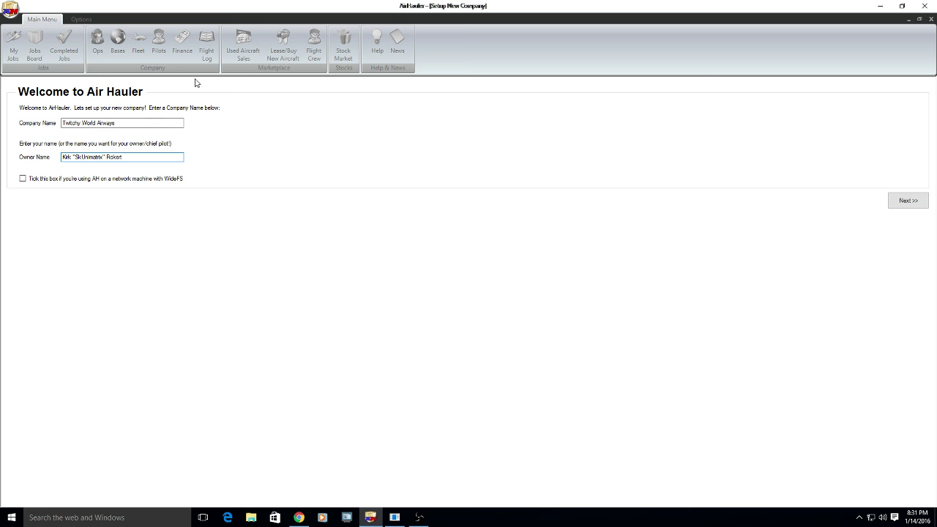
# - Continue past company details and confirm the Career starting scenario and difficulty
pyautogui.click(913, 203)
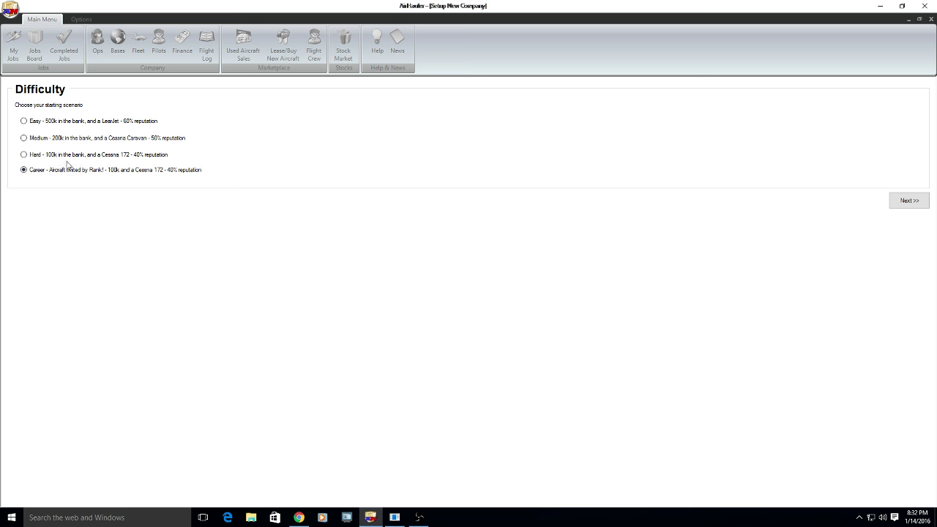
pyautogui.click(907, 209)
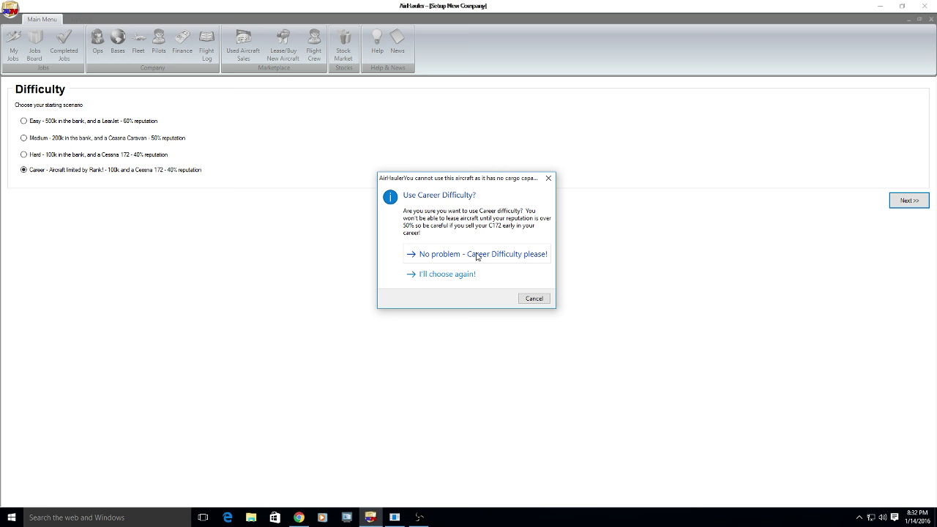
pyautogui.click(476, 255)
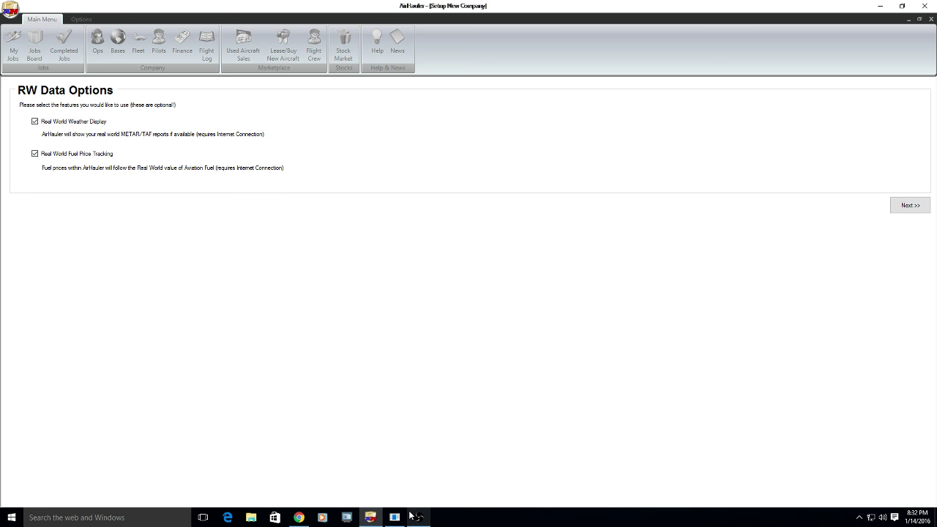
# - Accept the real-world data options and list United States airfields (15212) for a base
pyautogui.moveTo(402, 522)
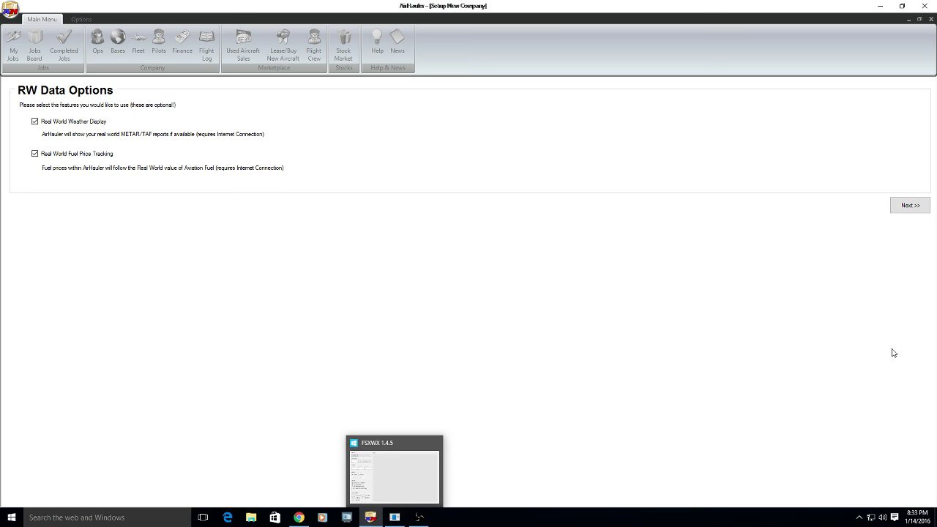
pyautogui.click(905, 208)
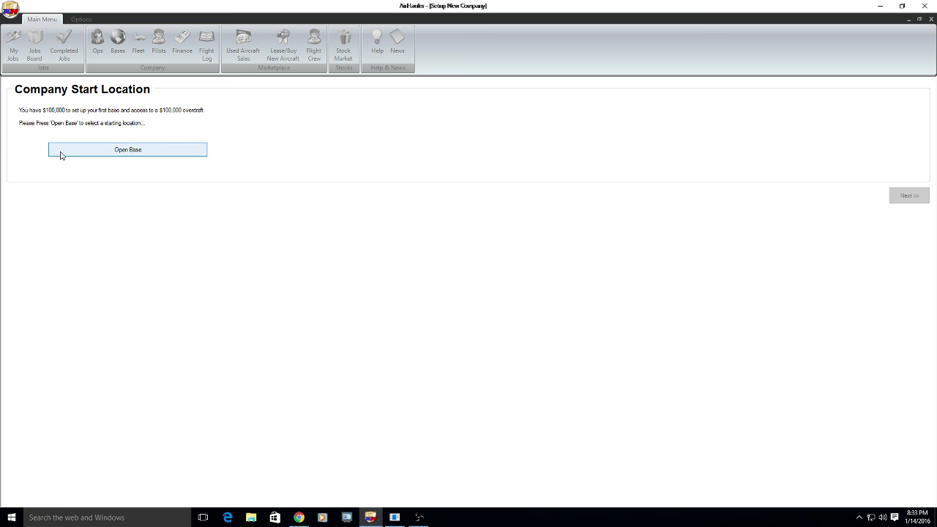
pyautogui.click(92, 150)
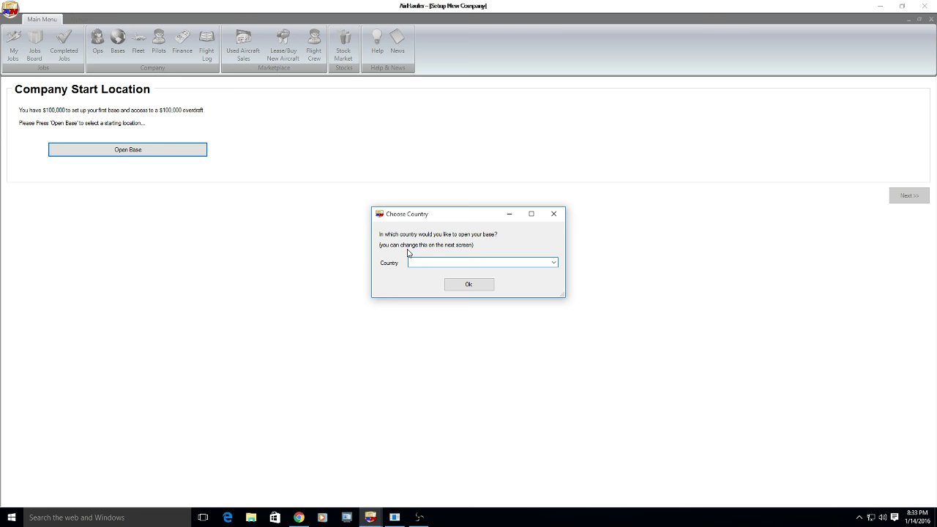
pyautogui.click(553, 263)
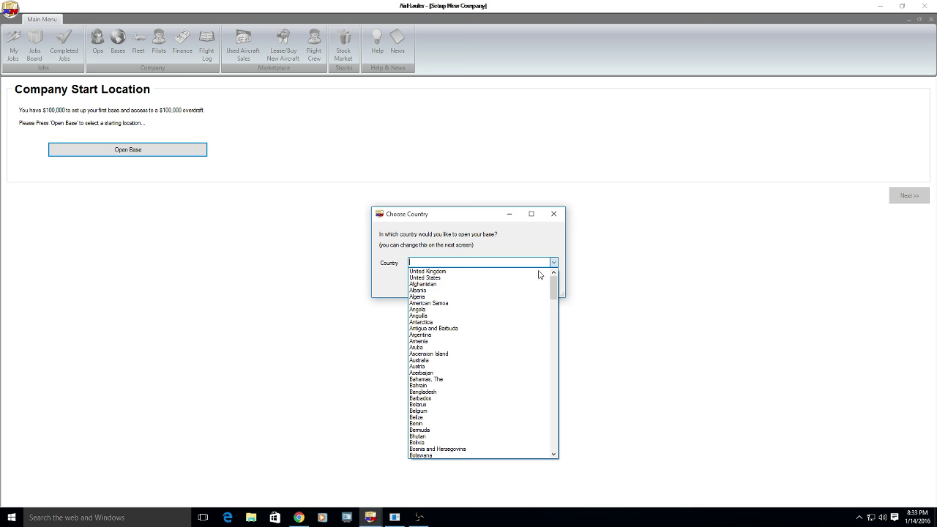
pyautogui.click(495, 277)
pyautogui.click(464, 285)
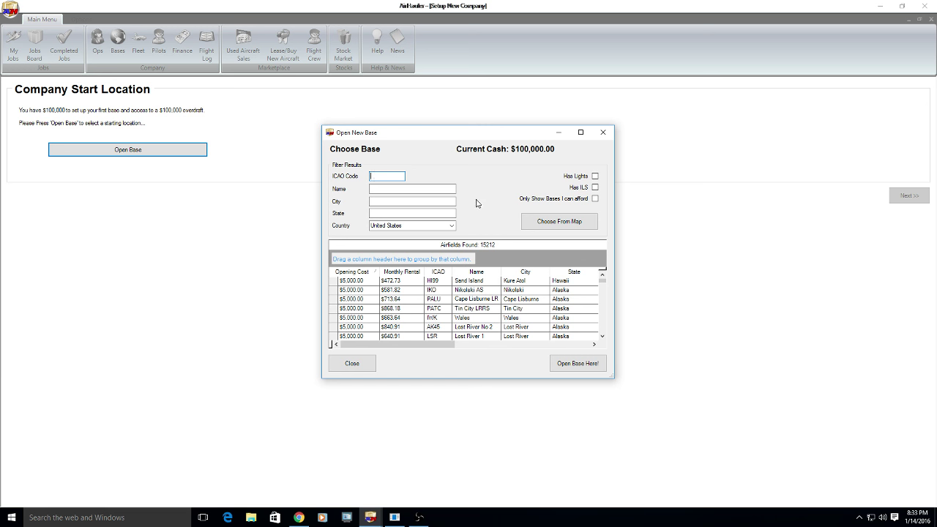
# - Show only affordable United States bases in the state of Missouri
pyautogui.click(595, 199)
pyautogui.click(451, 226)
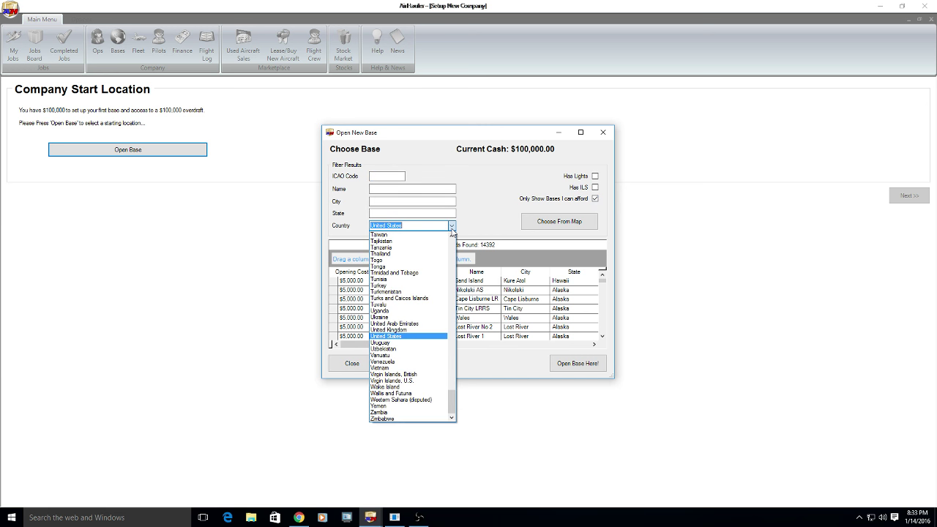
pyautogui.click(452, 228)
pyautogui.click(408, 214)
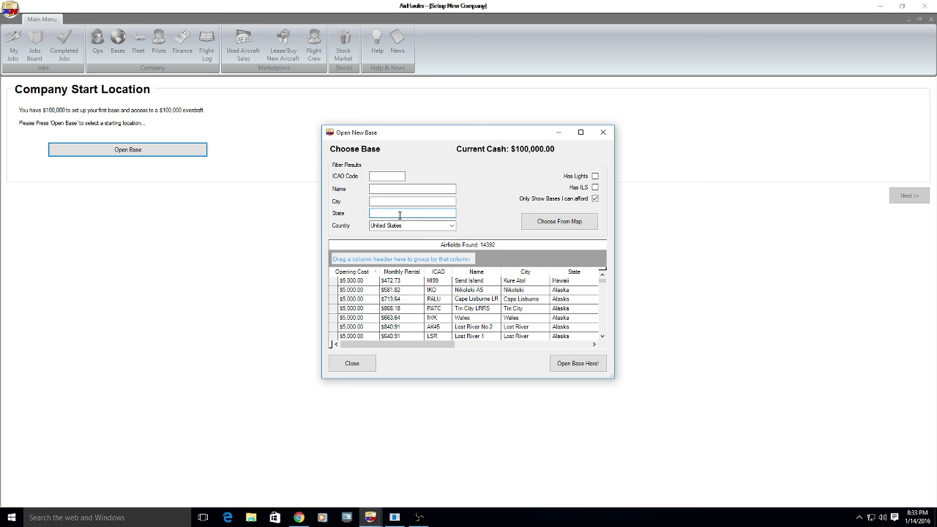
pyautogui.write('Masouri')
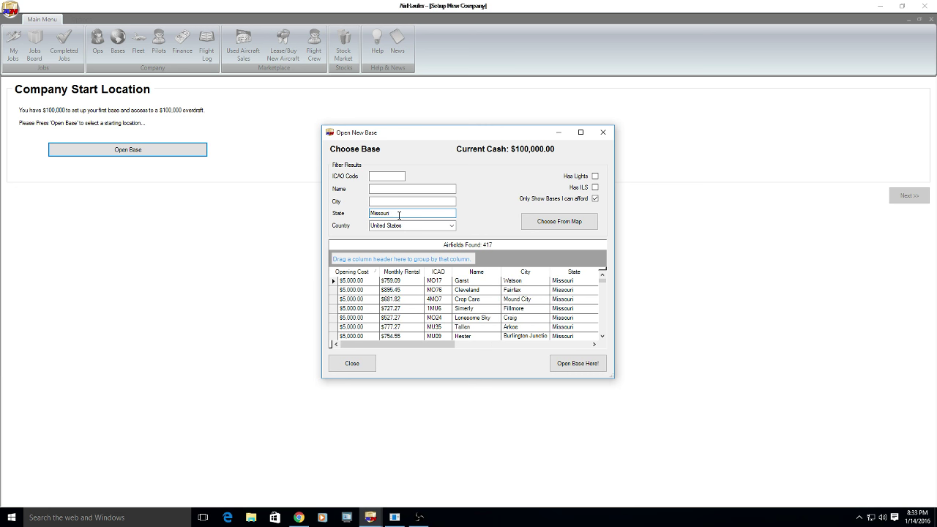
# - Try a city filter, then clear it to list all 417 Missouri airfields
pyautogui.click(389, 203)
pyautogui.write('t.')
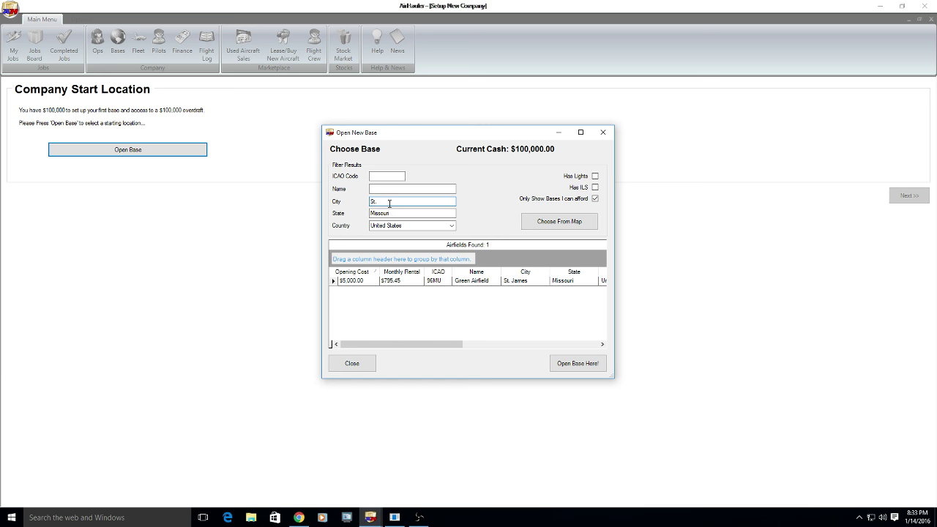
pyautogui.press('BackSpace')
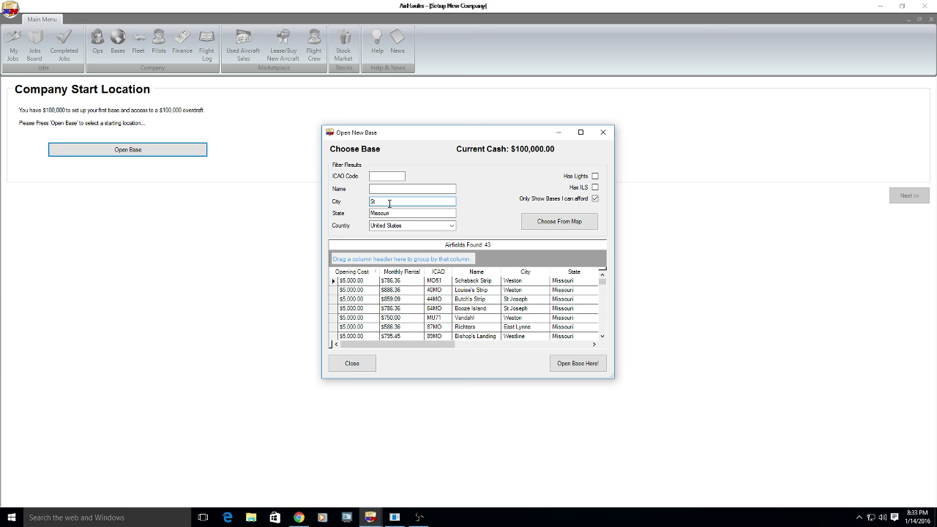
pyautogui.press('BackSpace')
pyautogui.write('aint')
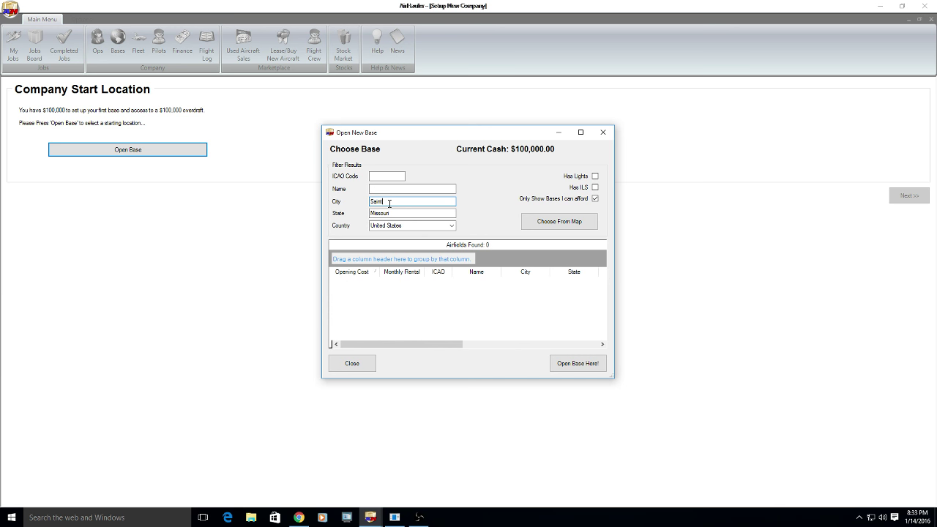
pyautogui.press('BackSpace')
pyautogui.press('BackSpace')
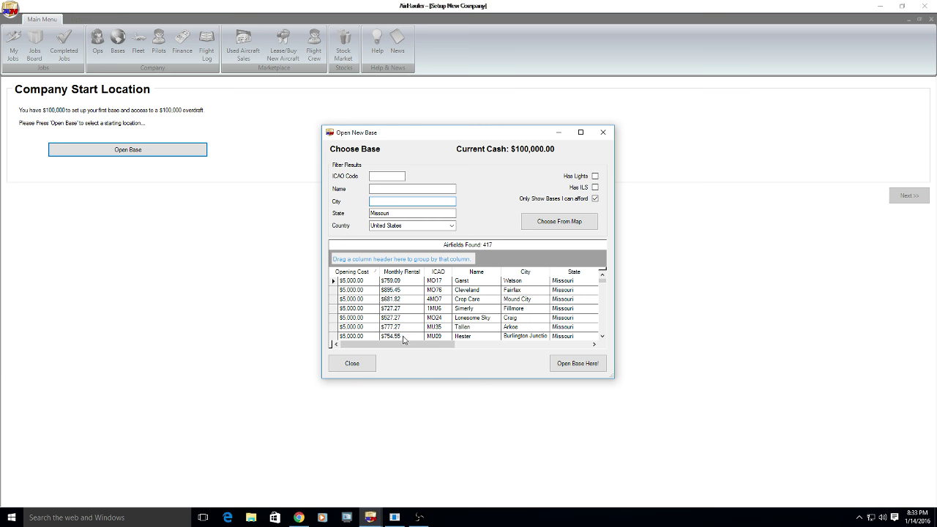
pyautogui.scroll(-5, 406, 326)
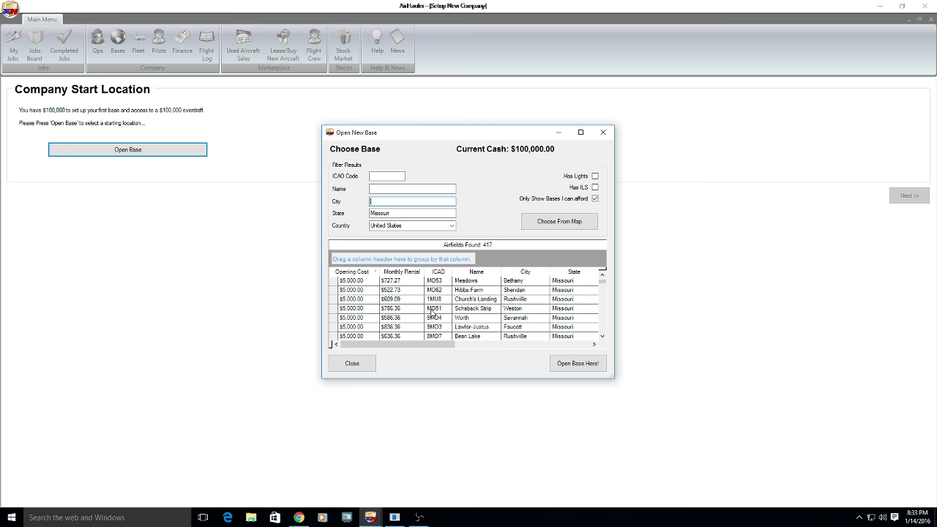
pyautogui.scroll(-5, 432, 314)
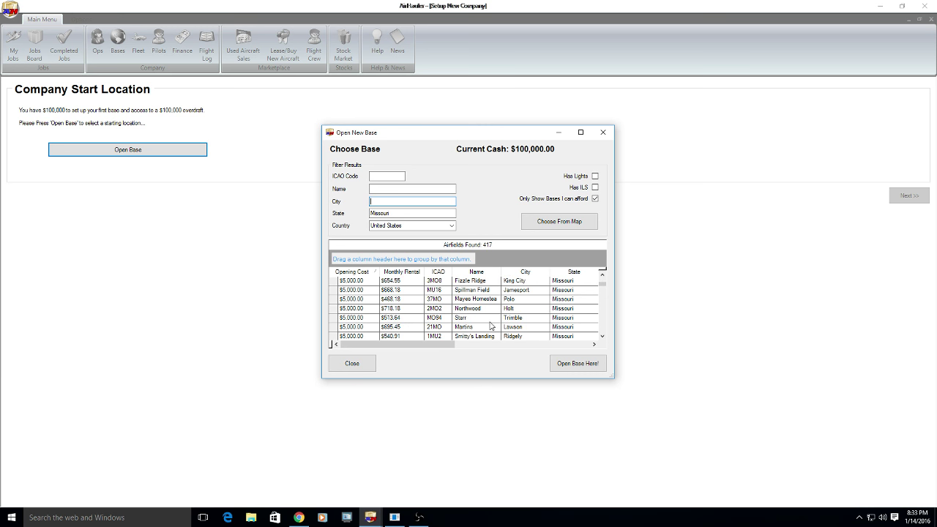
pyautogui.scroll(-8, 490, 323)
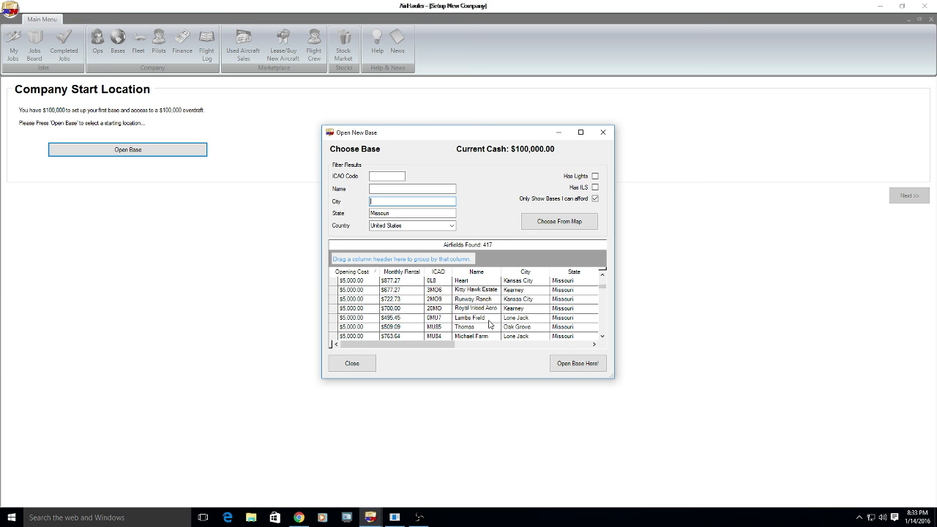
# - Sort the airfield list by city and select the St Charles (3SQ) row
pyautogui.click(512, 273)
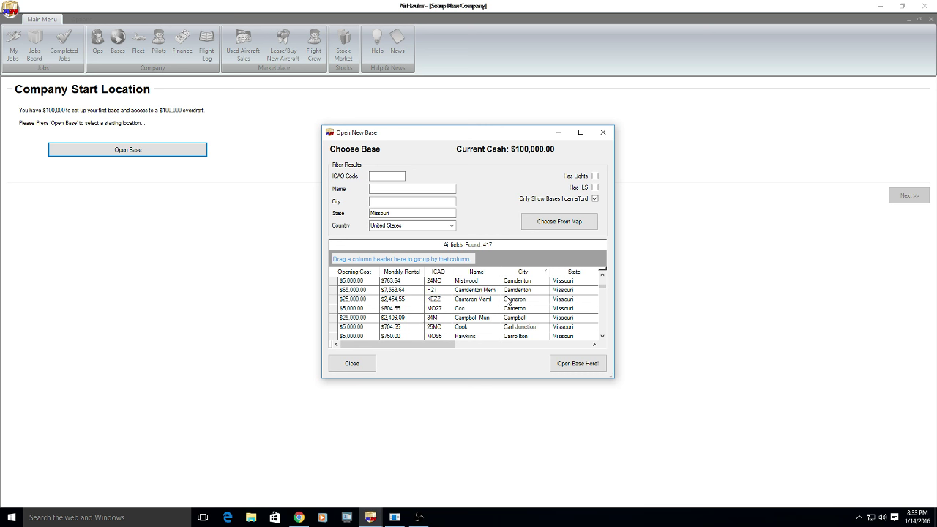
pyautogui.scroll(10, 508, 300)
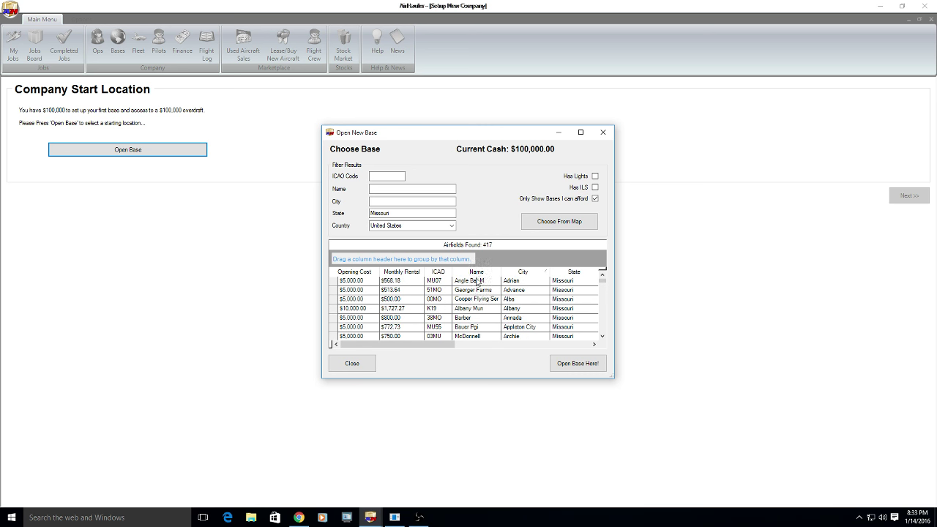
pyautogui.scroll(-4, 539, 313)
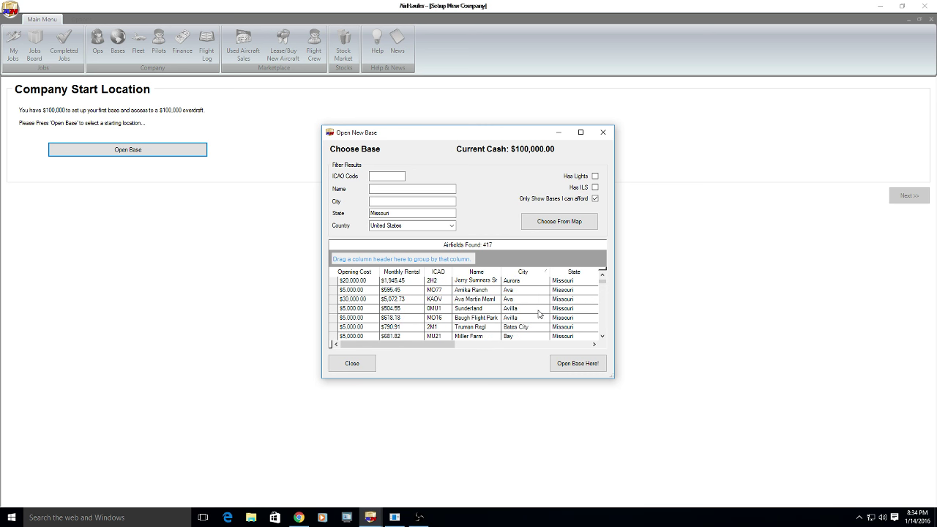
pyautogui.scroll(-12, 539, 313)
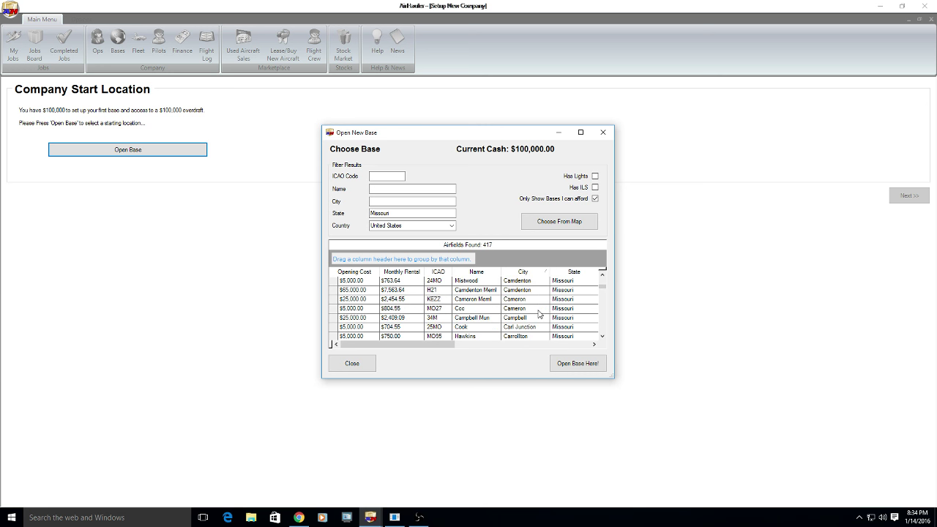
pyautogui.scroll(-7, 539, 314)
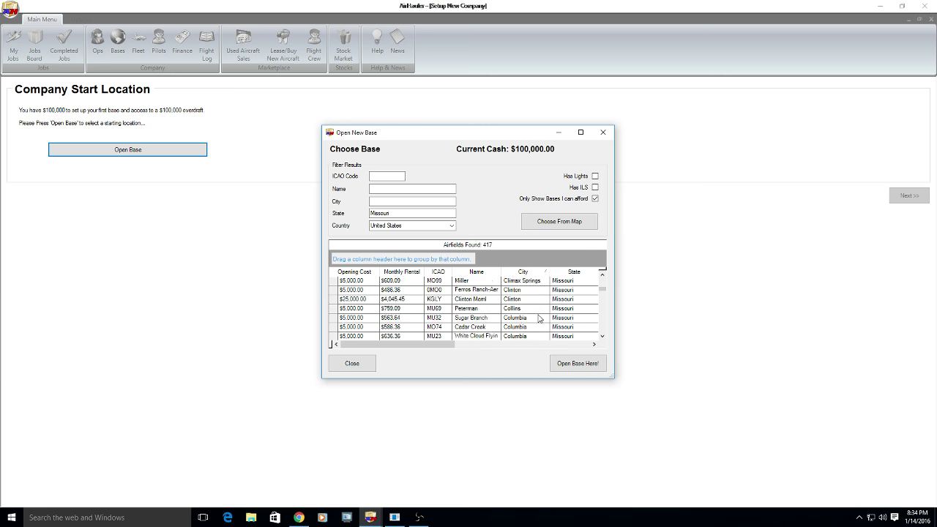
pyautogui.scroll(-2, 539, 318)
pyautogui.scroll(2, 539, 319)
pyautogui.scroll(-10, 539, 319)
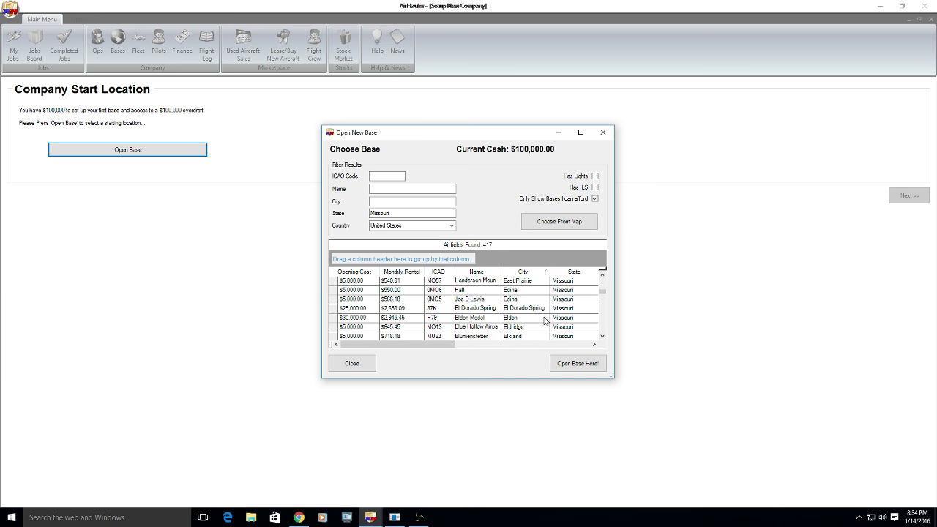
pyautogui.scroll(-5, 545, 321)
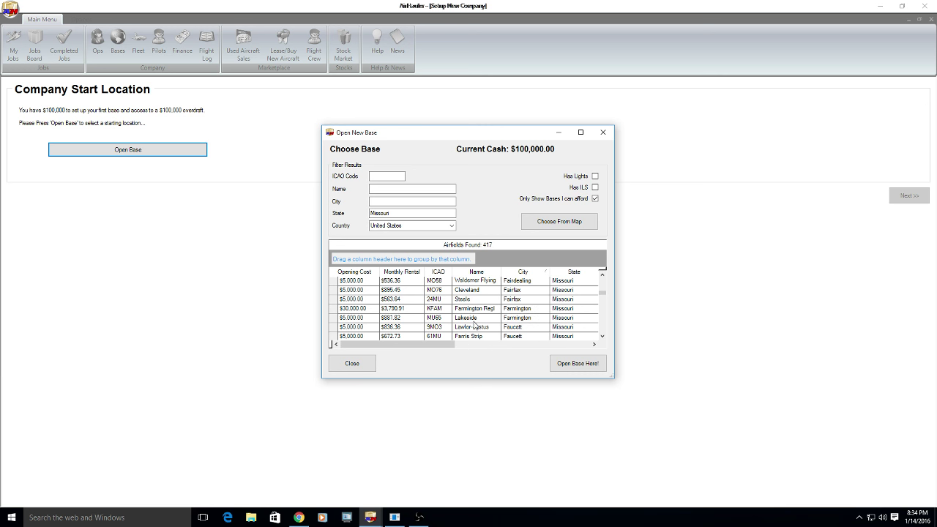
pyautogui.scroll(-5, 542, 333)
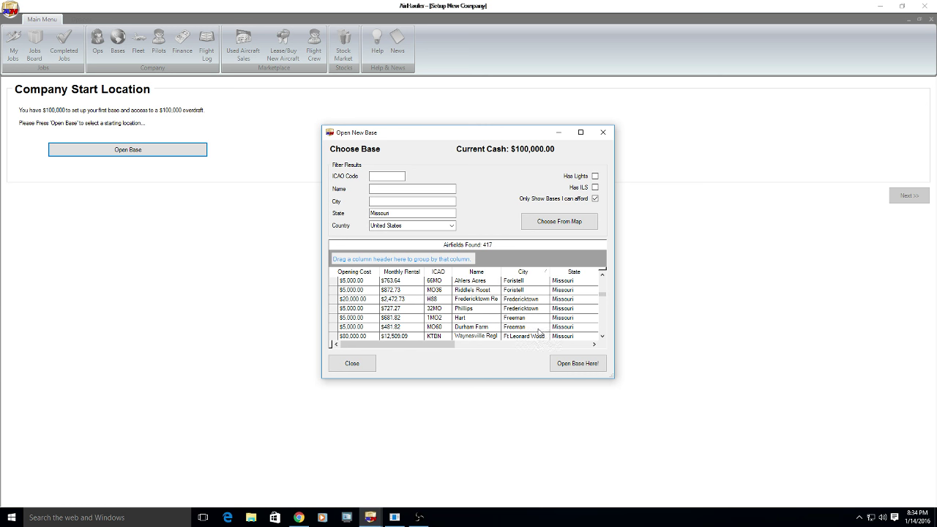
pyautogui.scroll(-6, 539, 330)
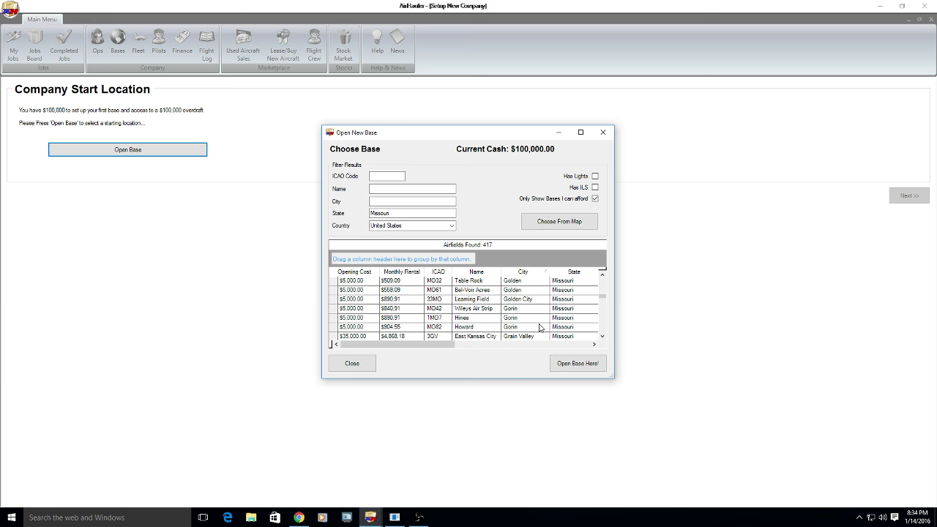
pyautogui.scroll(-3, 540, 327)
pyautogui.scroll(-3, 518, 310)
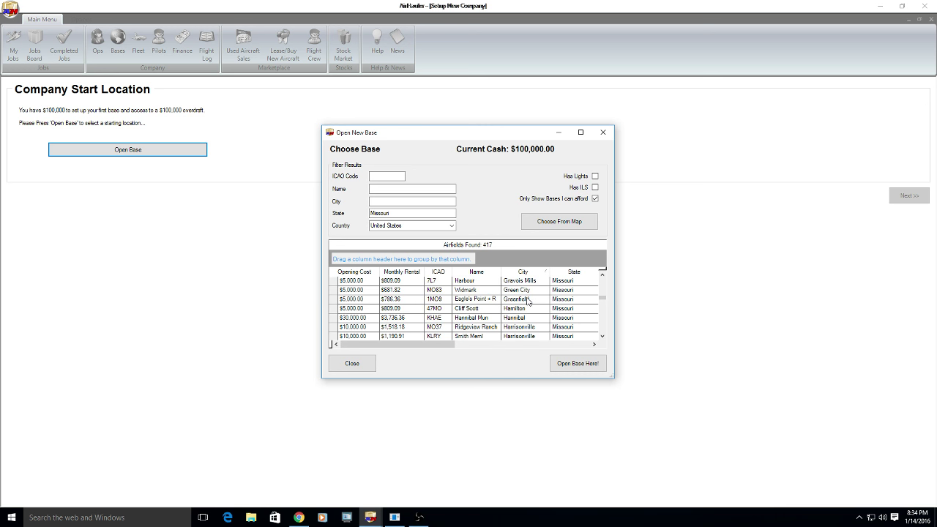
pyautogui.scroll(-2, 528, 301)
pyautogui.scroll(-6, 528, 301)
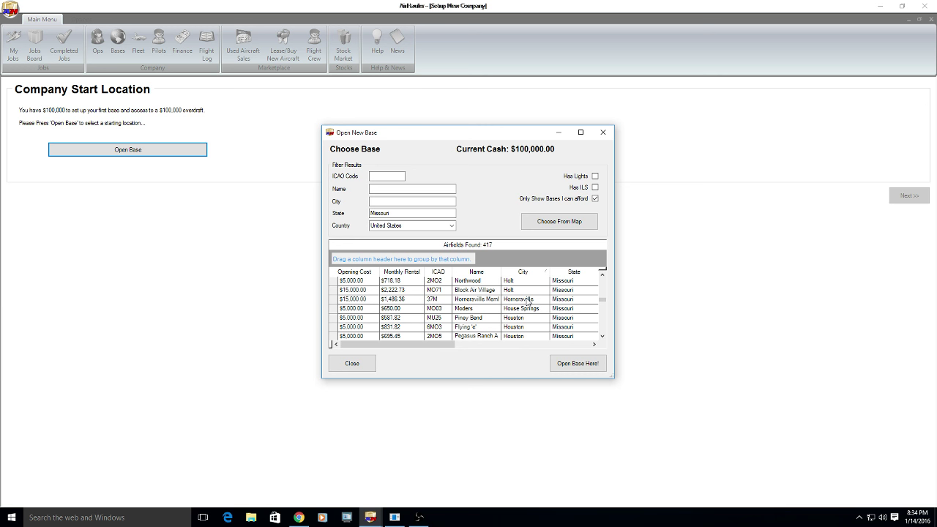
pyautogui.scroll(-2, 527, 301)
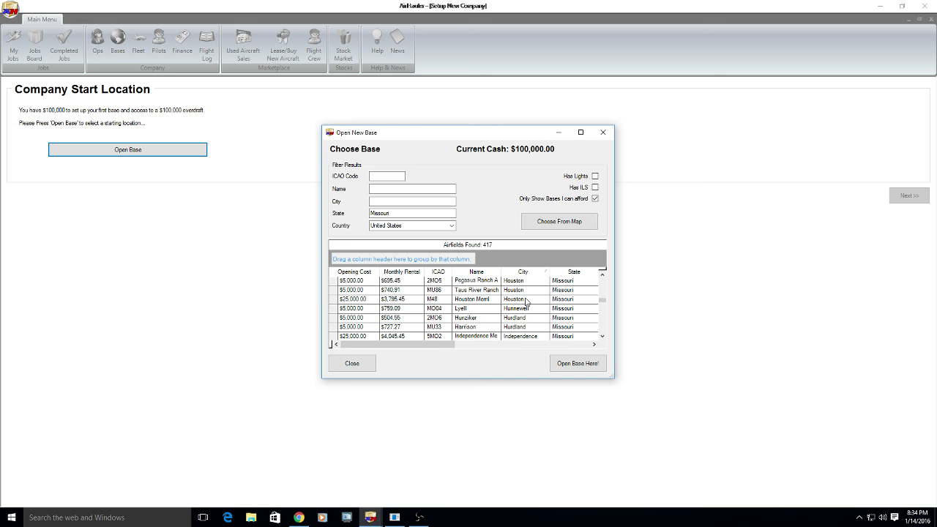
pyautogui.scroll(-5, 527, 300)
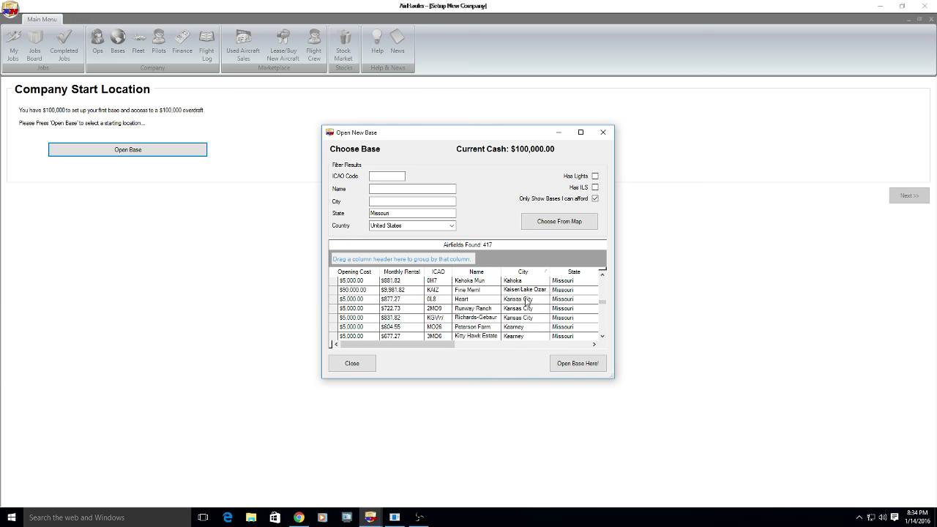
pyautogui.scroll(-2, 527, 300)
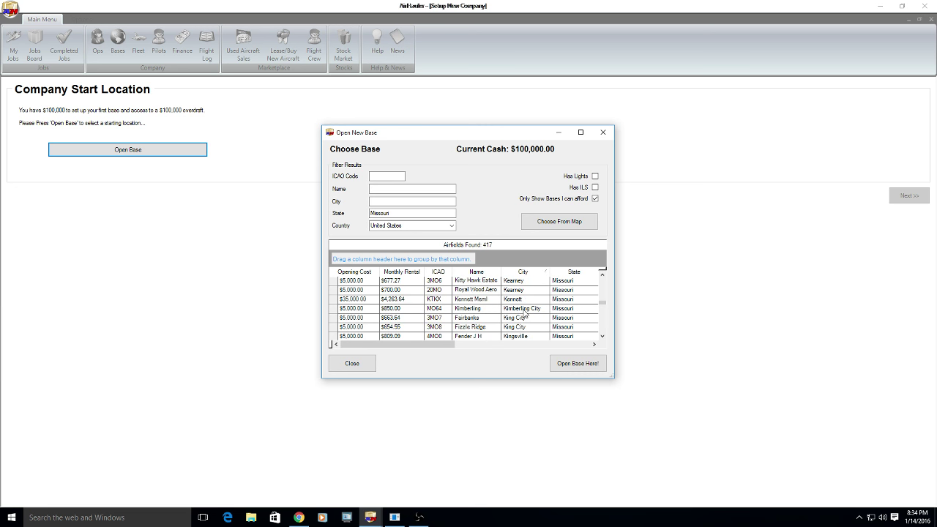
pyautogui.scroll(-3, 524, 313)
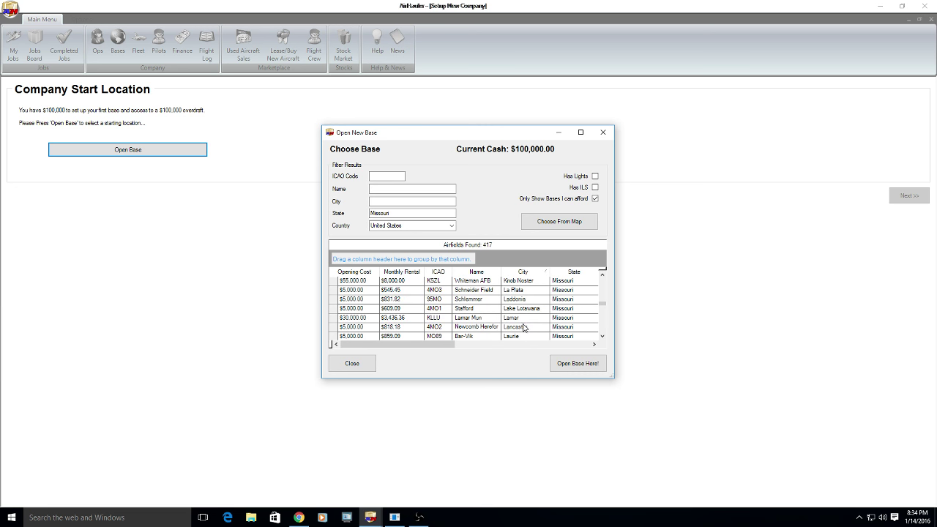
pyautogui.scroll(1, 524, 322)
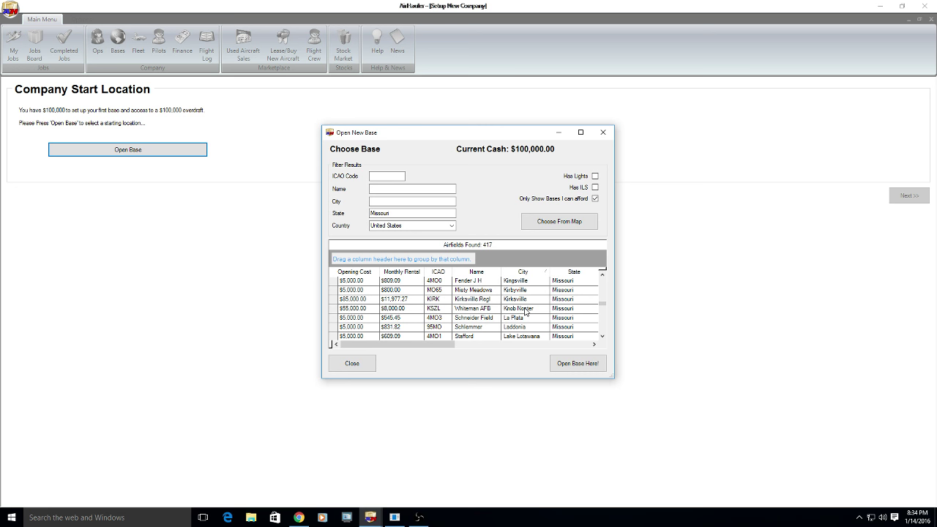
pyautogui.scroll(-2, 524, 311)
pyautogui.scroll(-6, 525, 309)
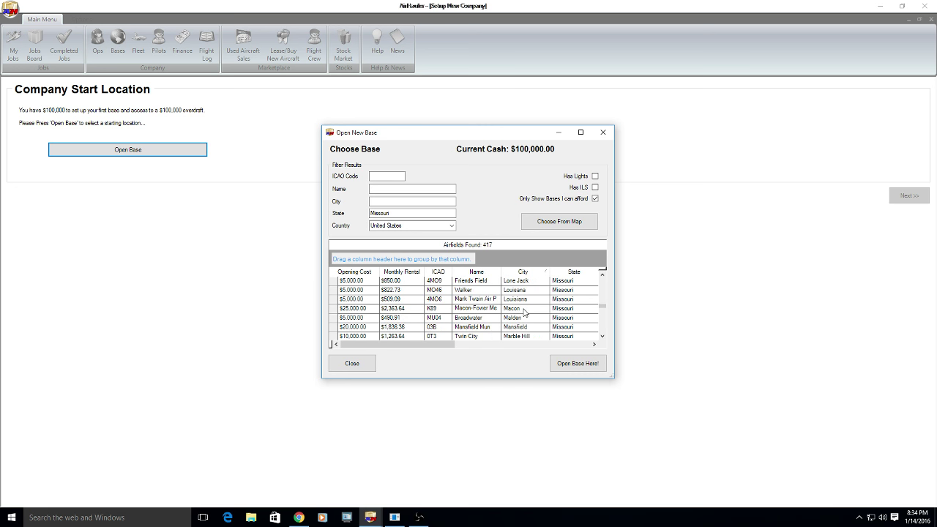
pyautogui.scroll(-8, 525, 311)
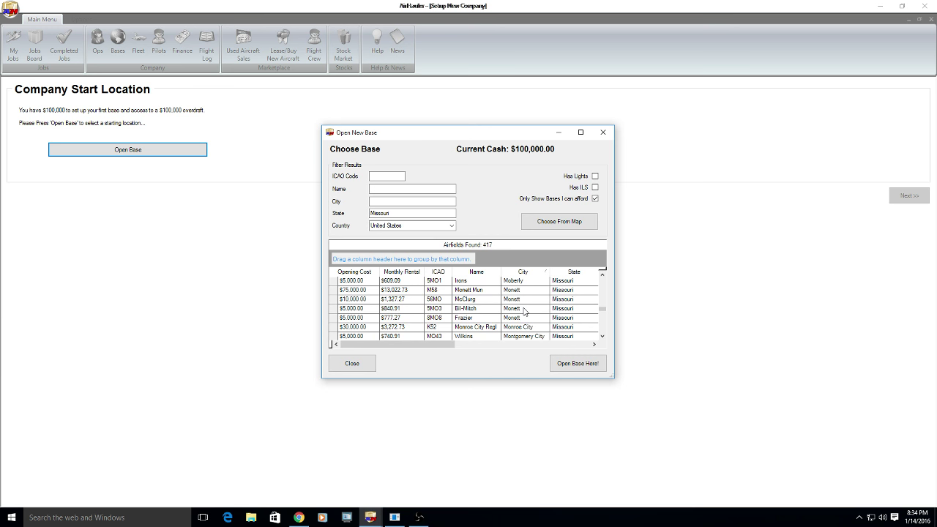
pyautogui.scroll(-6, 524, 311)
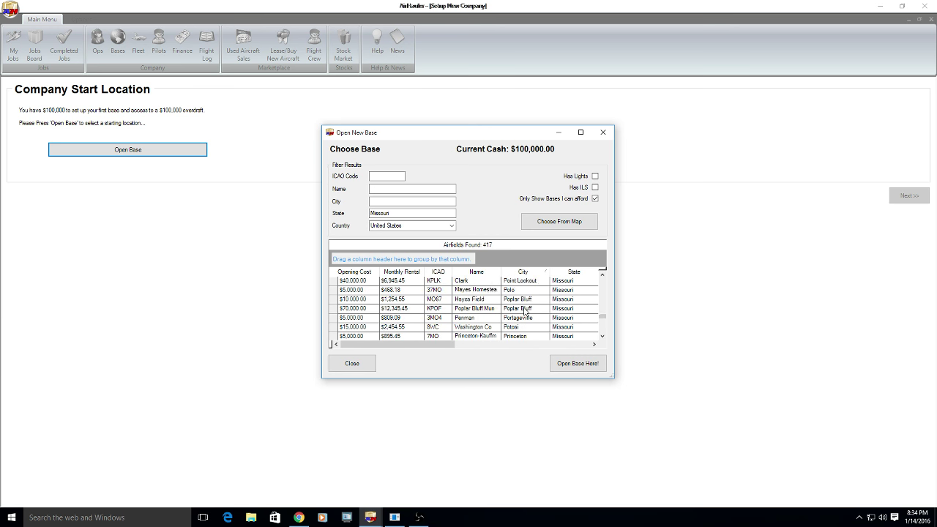
pyautogui.scroll(1, 525, 305)
pyautogui.scroll(-5, 529, 309)
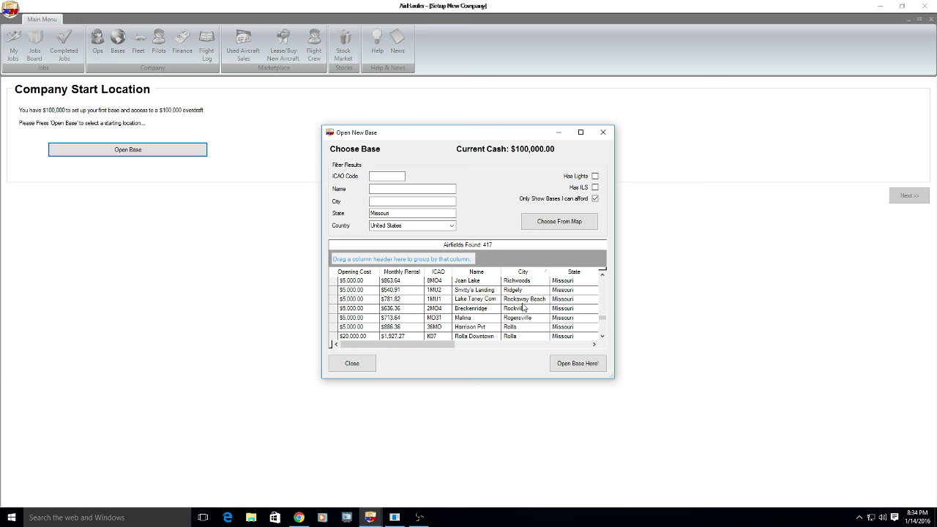
pyautogui.scroll(-8, 524, 308)
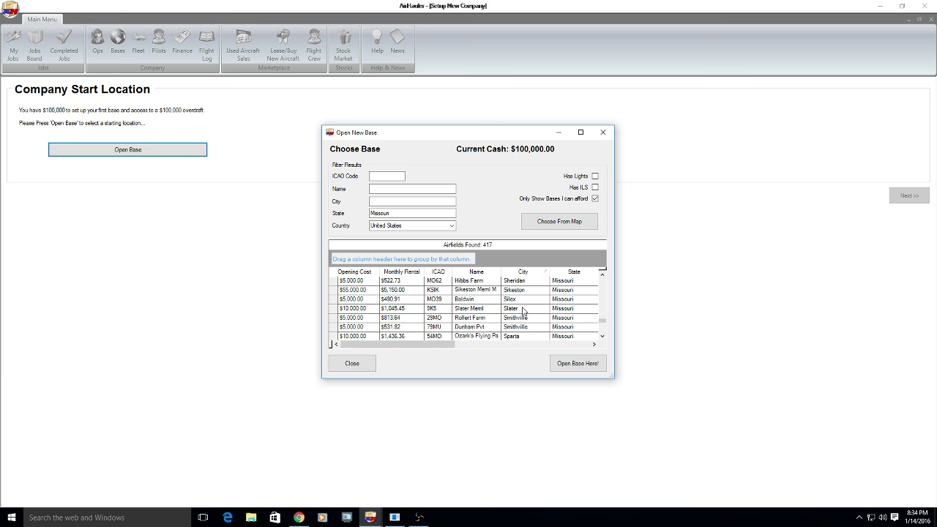
pyautogui.scroll(-3, 524, 311)
pyautogui.scroll(3, 524, 312)
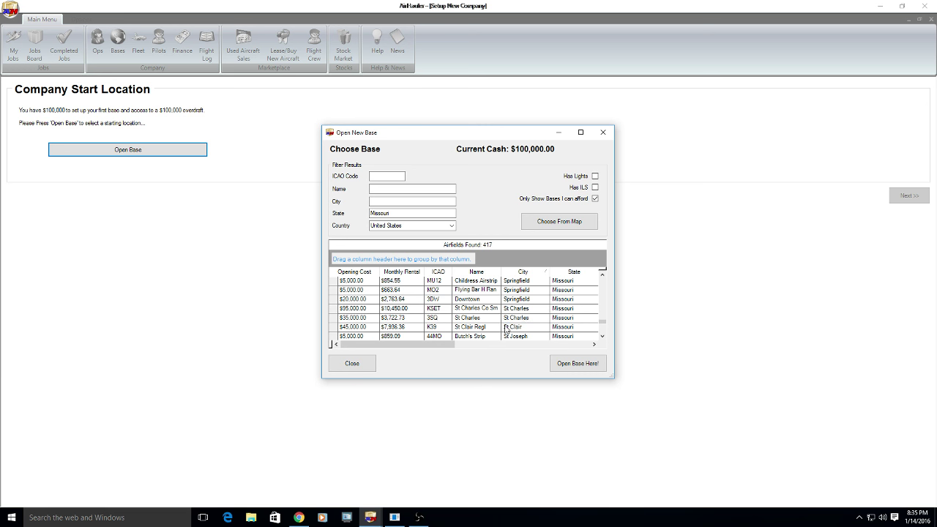
pyautogui.click(523, 319)
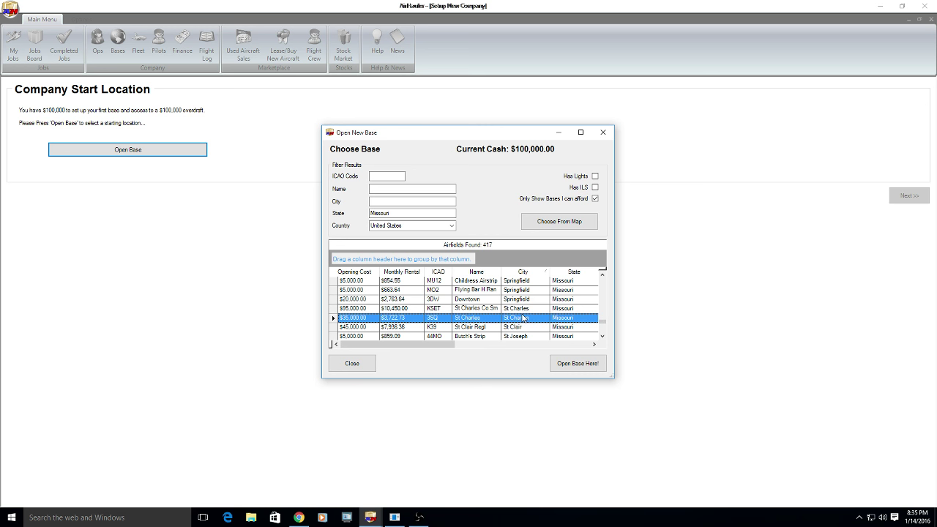
# - Browse further down, then reselect St Charles (3SQ) as the base airfield
pyautogui.scroll(-1, 523, 319)
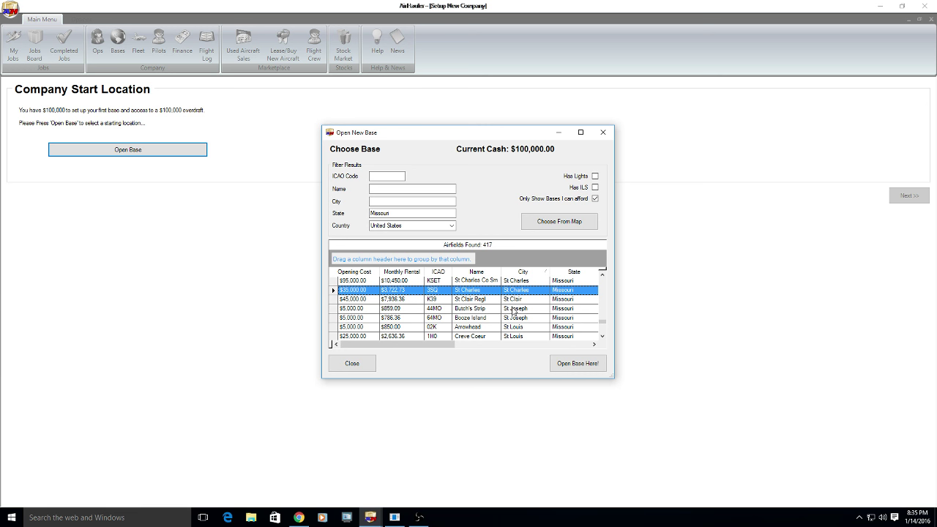
pyautogui.scroll(-2, 515, 312)
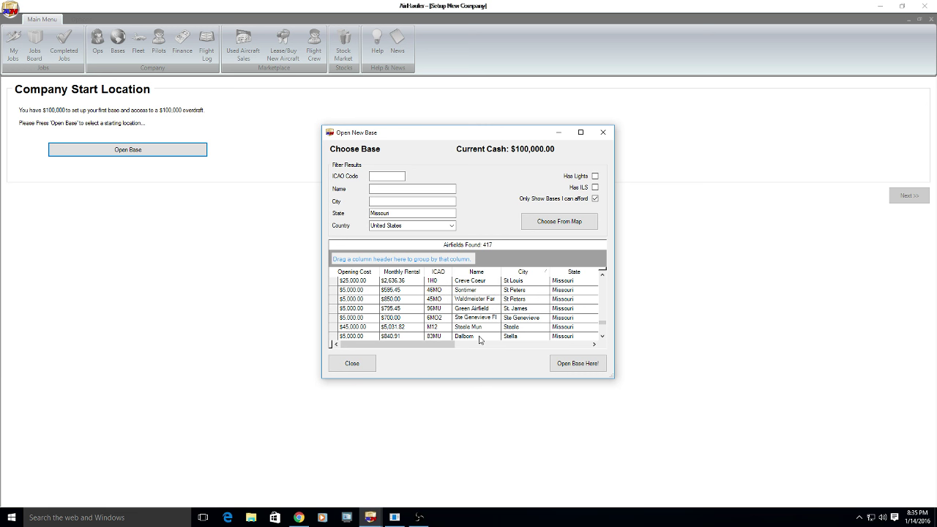
pyautogui.scroll(-1, 483, 332)
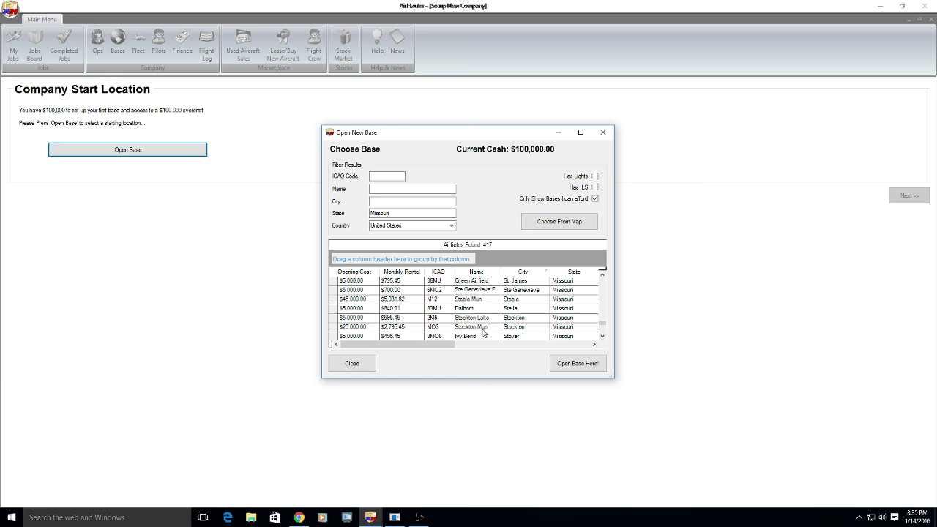
pyautogui.scroll(-10, 482, 332)
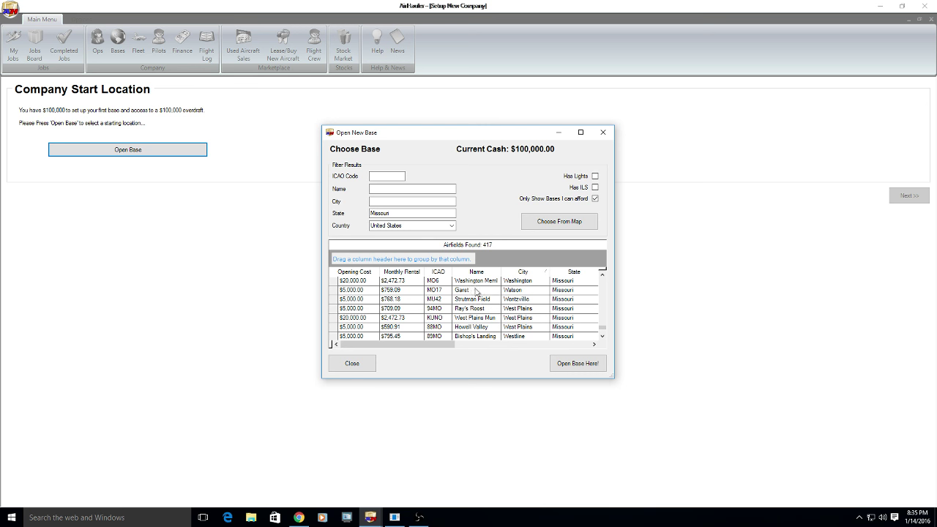
pyautogui.scroll(-2, 477, 330)
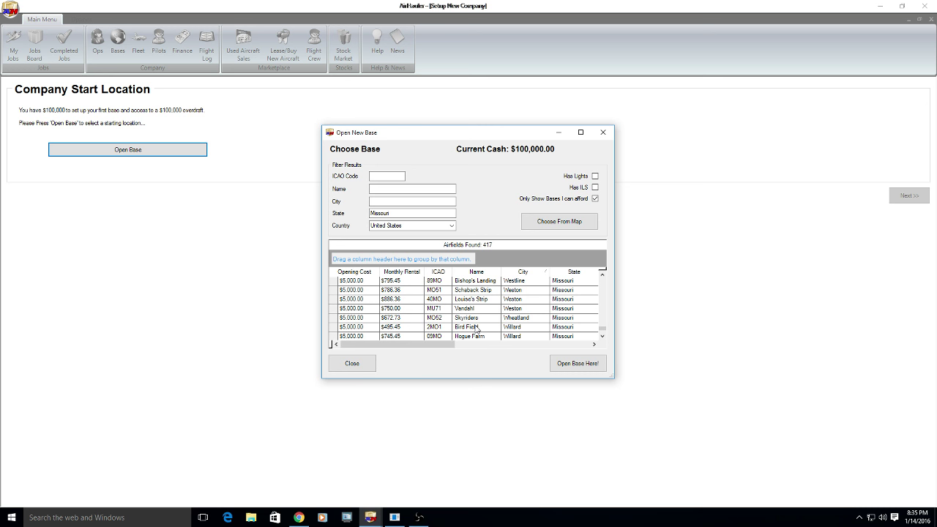
pyautogui.scroll(1, 476, 326)
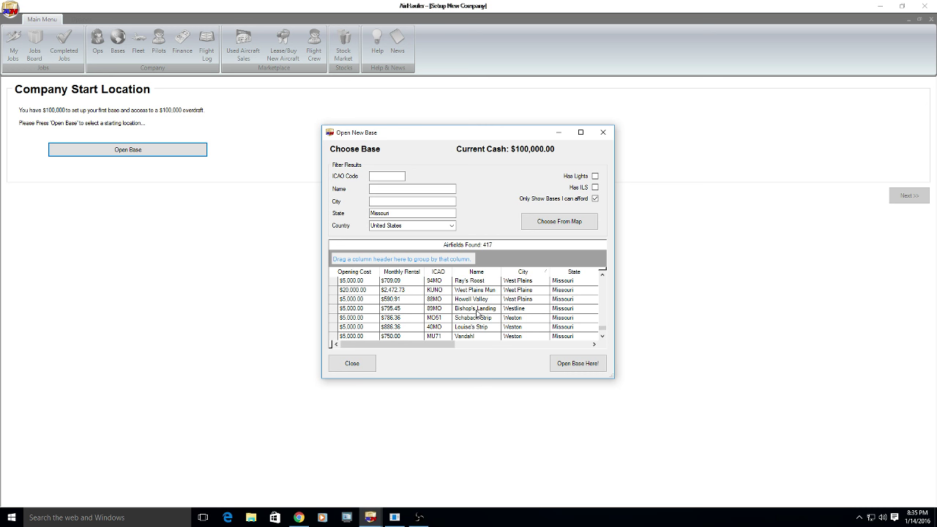
pyautogui.scroll(2, 476, 320)
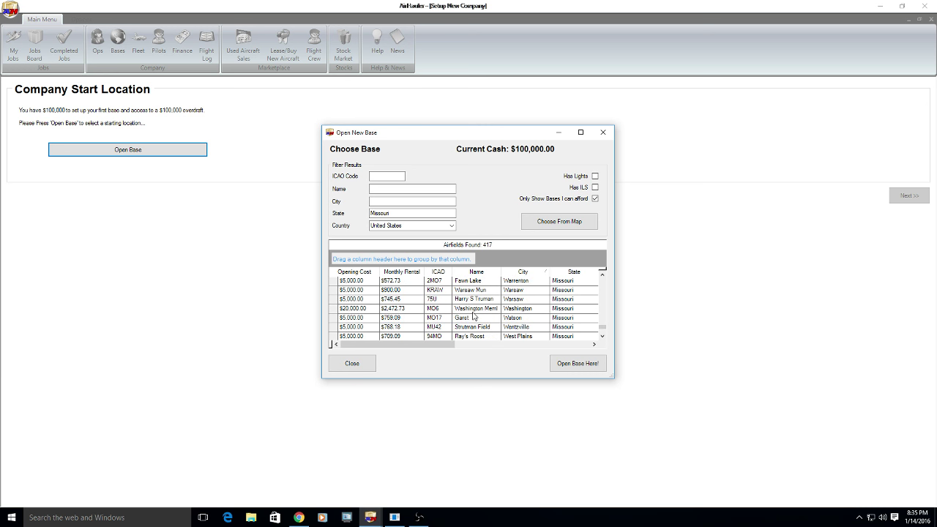
pyautogui.scroll(4, 471, 331)
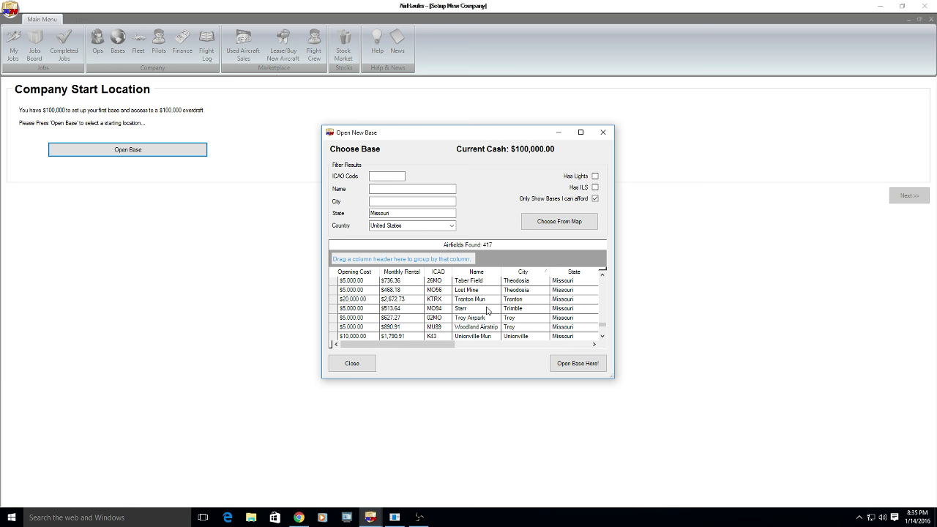
pyautogui.scroll(4, 488, 310)
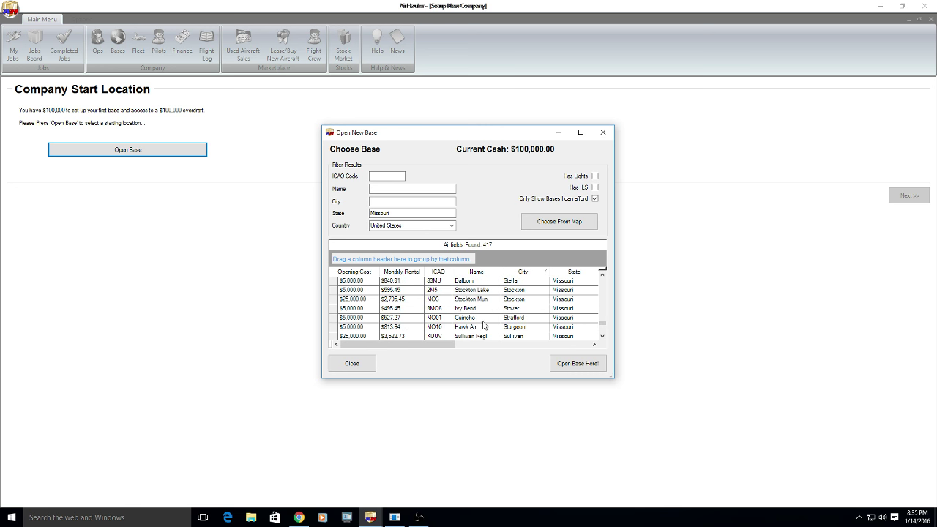
pyautogui.scroll(3, 485, 322)
pyautogui.click(483, 320)
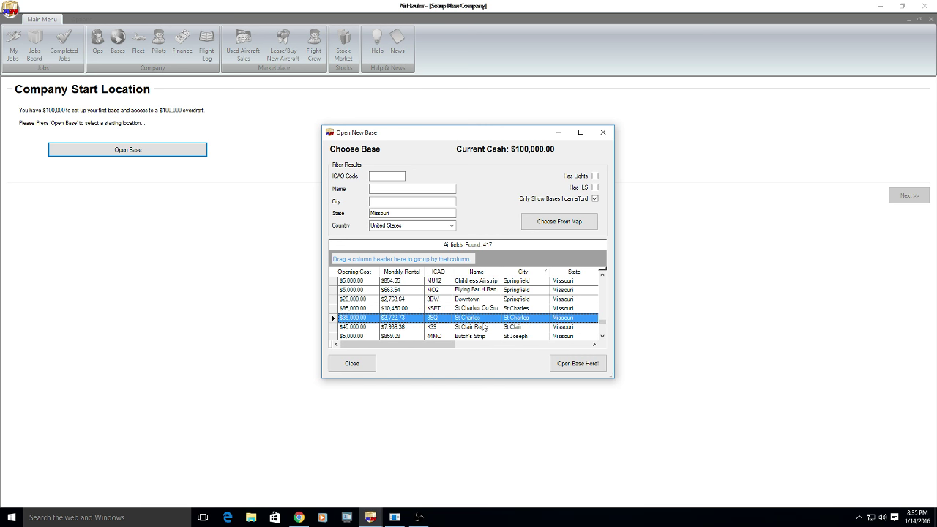
pyautogui.scroll(-1, 483, 326)
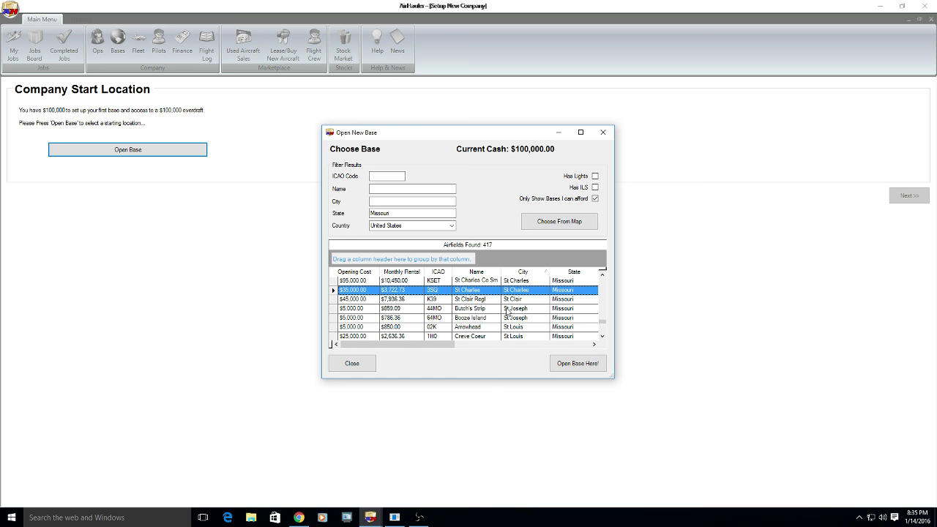
# - Open the St Charles base and acknowledge the congratulations and $3,722.73 rent notices
pyautogui.click(565, 369)
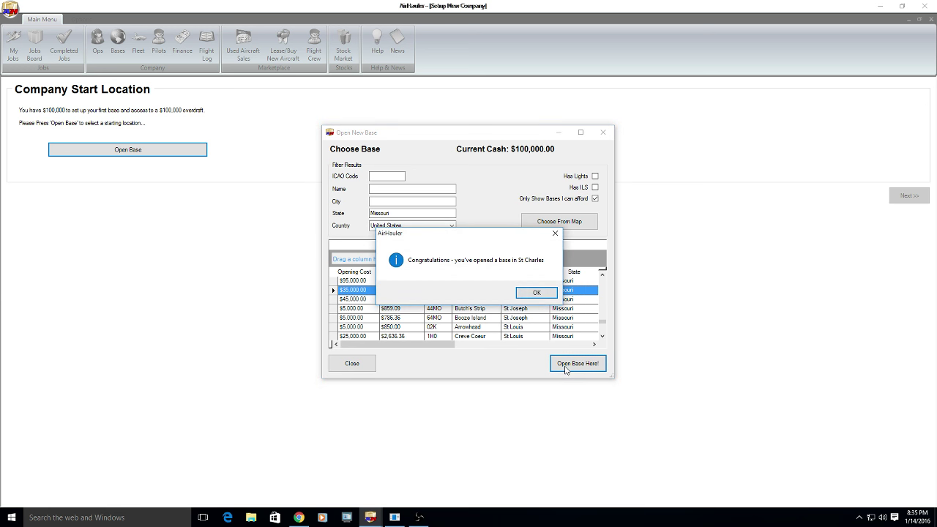
pyautogui.click(539, 293)
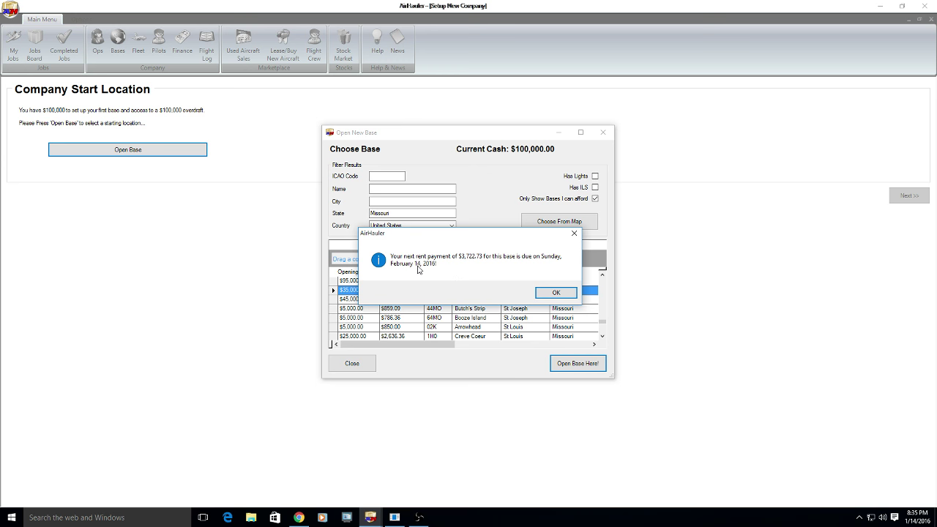
pyautogui.click(561, 295)
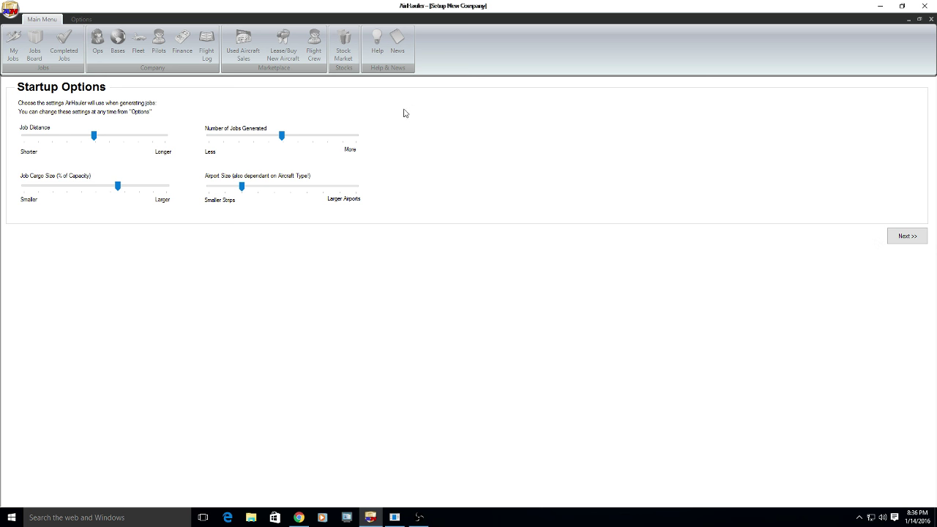
# - Set shorter job distance, slightly larger cargo size and more generated jobs, then finish setup
pyautogui.moveTo(95, 135); pyautogui.dragTo(63, 136)
pyautogui.moveTo(62, 137); pyautogui.dragTo(54, 137)
pyautogui.click(120, 189)
pyautogui.moveTo(120, 189); pyautogui.dragTo(128, 191)
pyautogui.moveTo(282, 136); pyautogui.dragTo(322, 147)
pyautogui.click(911, 238)
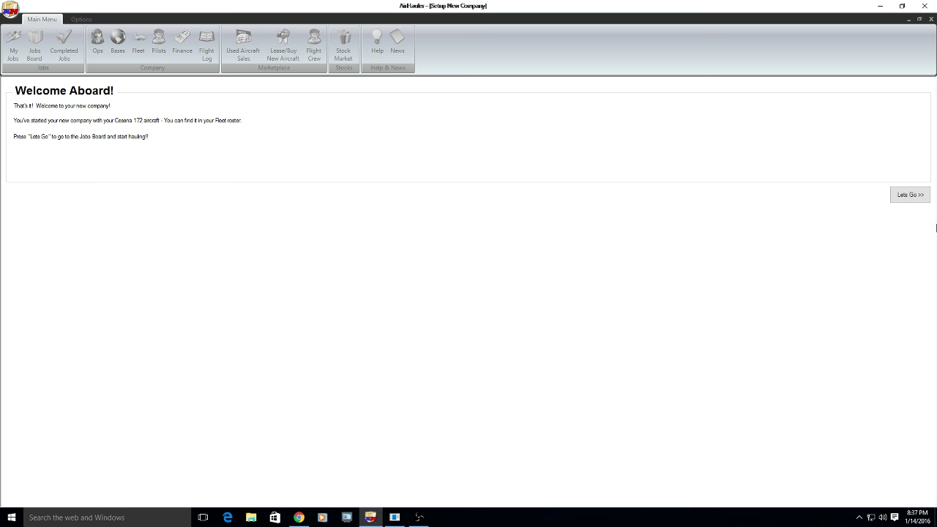
# - Generate jobs and open the Jobs Board with 43 St Charles contracts
pyautogui.click(915, 197)
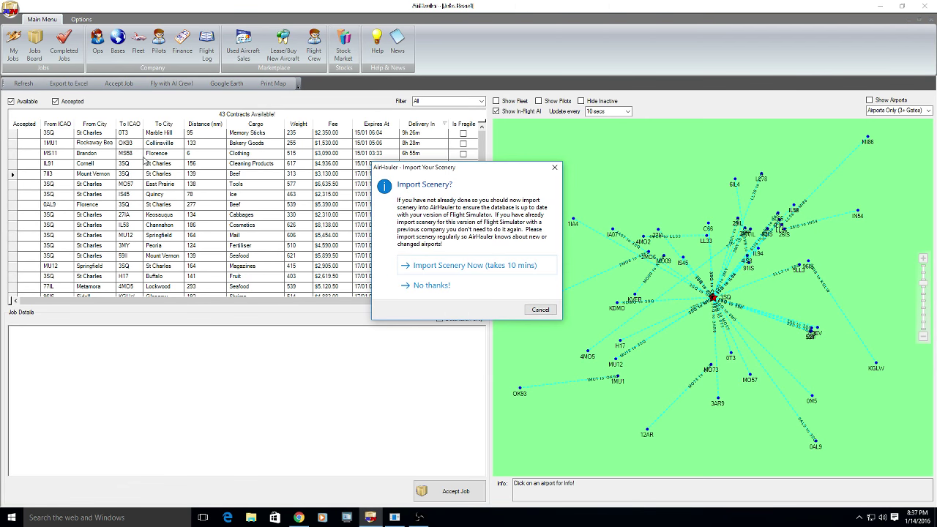
# - Attempt the scenery import twice, dismiss both errors, and close the Import Scenery window
pyautogui.click(466, 268)
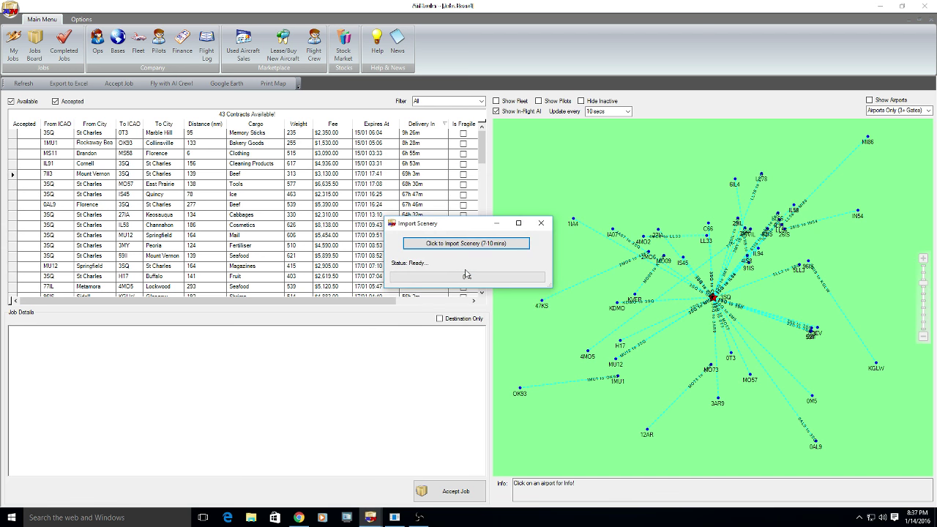
pyautogui.click(463, 246)
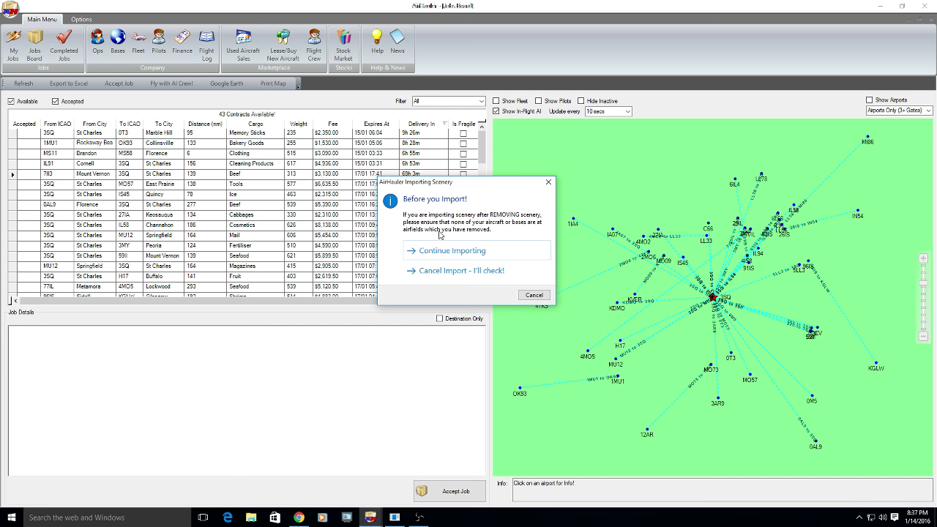
pyautogui.click(474, 254)
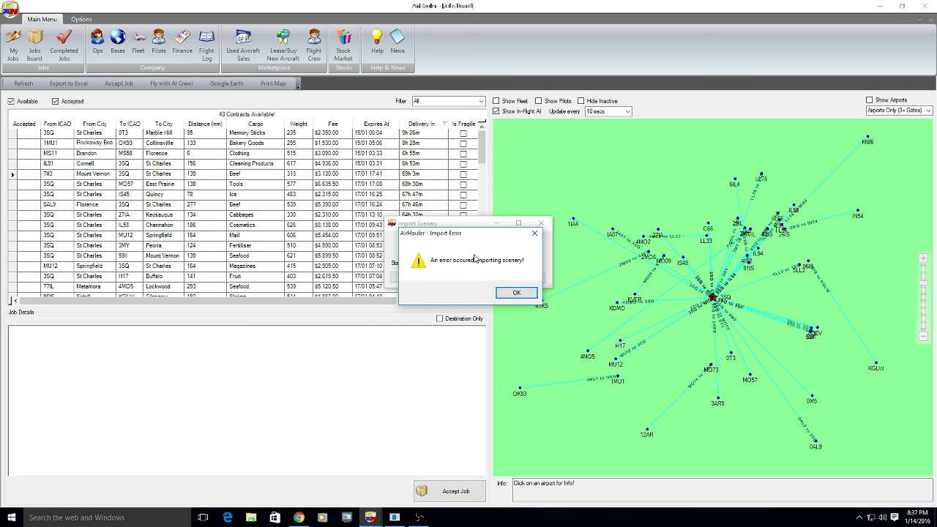
pyautogui.click(513, 292)
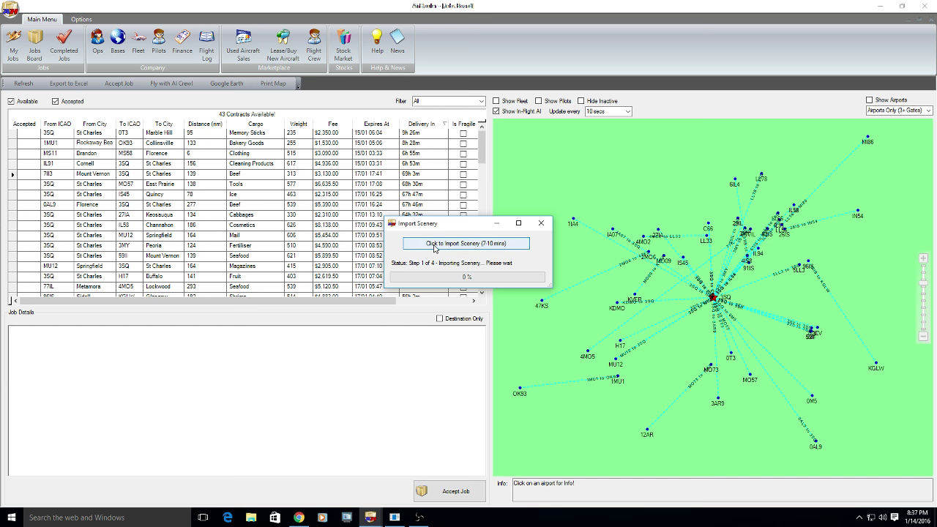
pyautogui.click(433, 244)
pyautogui.click(455, 255)
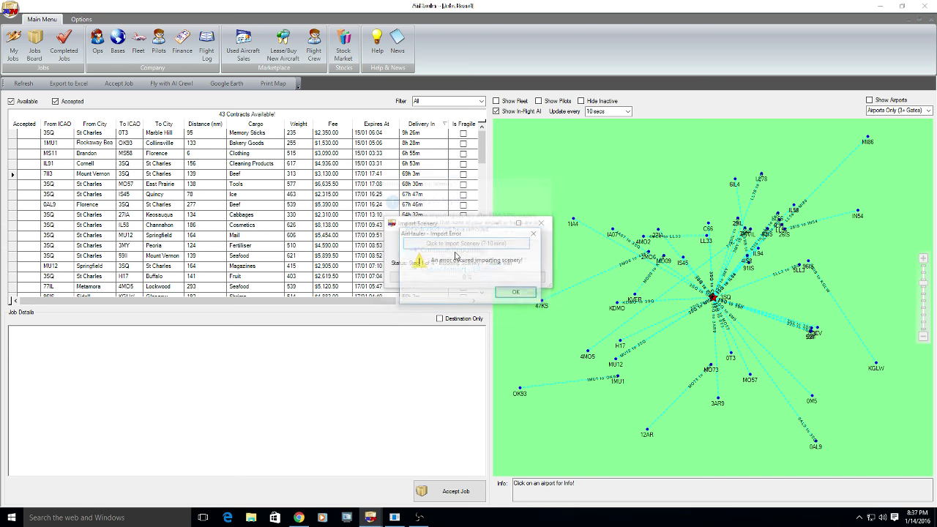
pyautogui.click(513, 296)
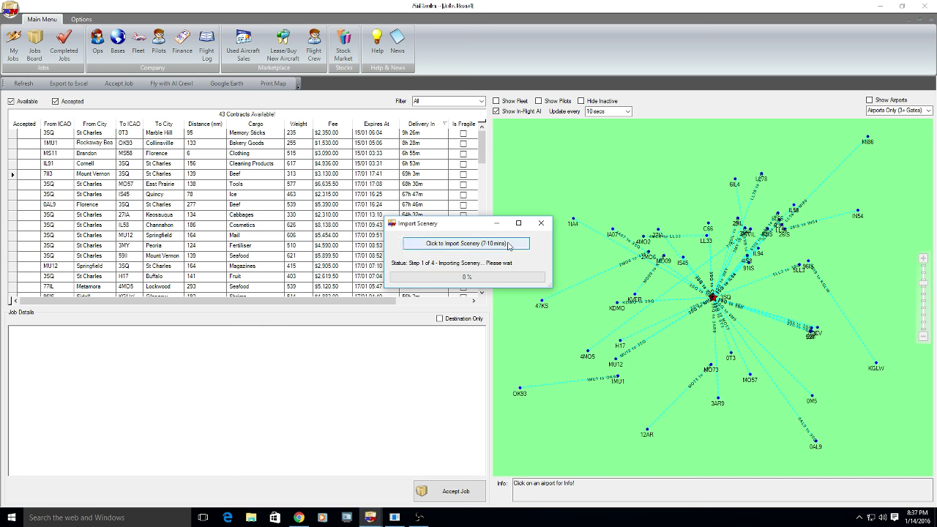
pyautogui.click(540, 223)
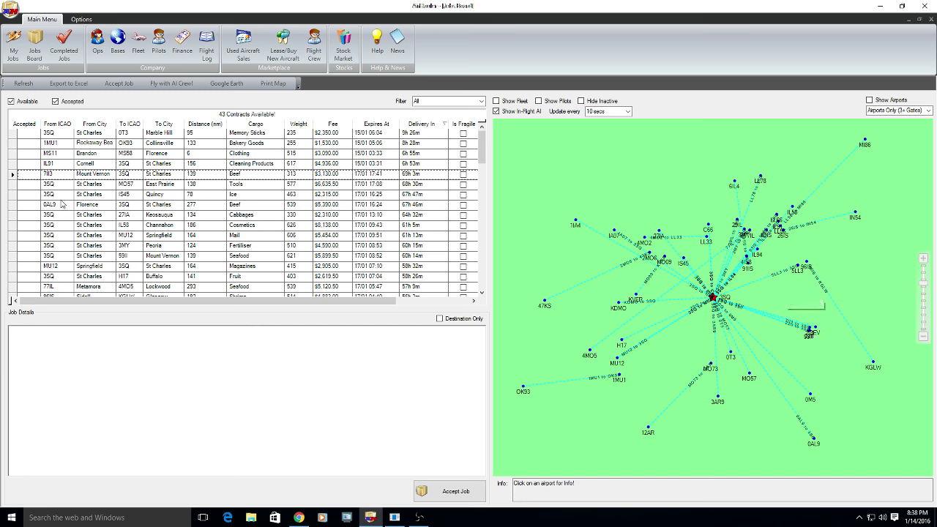
# - Sort contracts by fee descending and view the top 3SQ→IL58 Channahon cosmetics job
pyautogui.scroll(-1, 483, 293)
pyautogui.scroll(1, 483, 293)
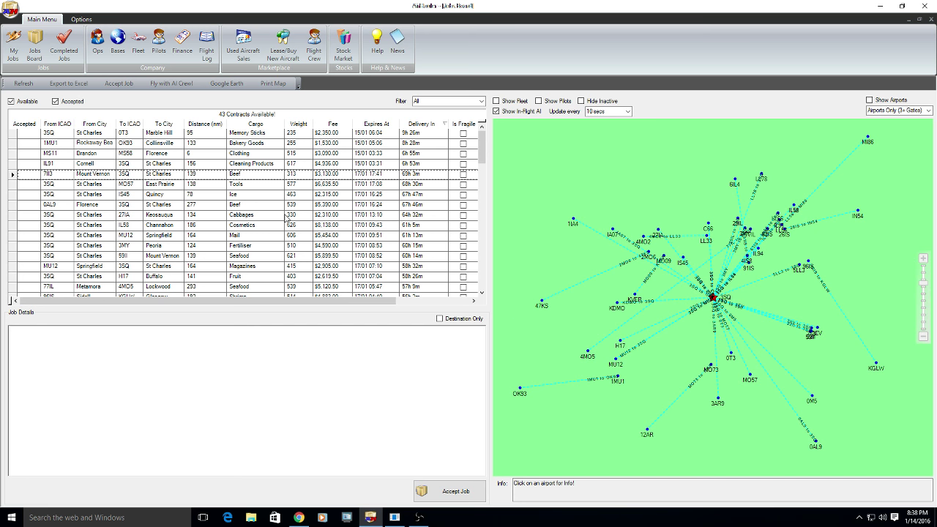
pyautogui.click(328, 127)
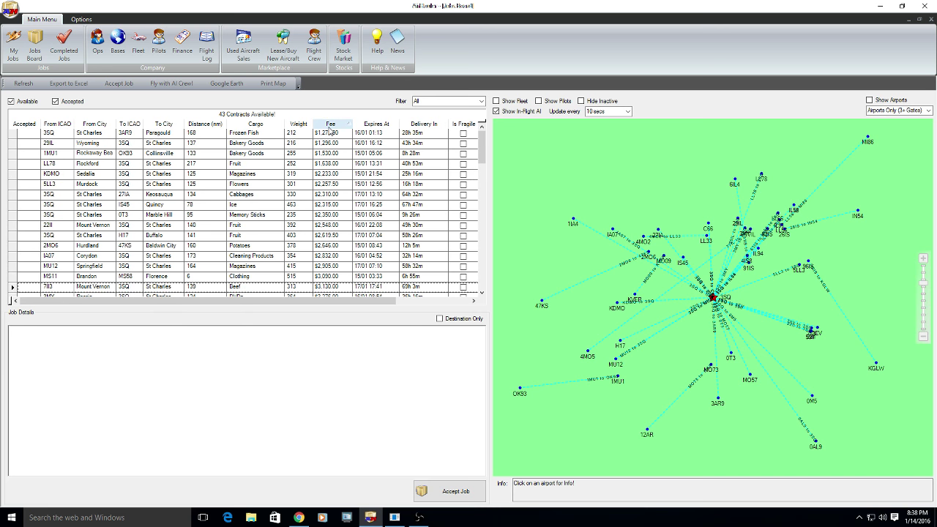
pyautogui.click(328, 127)
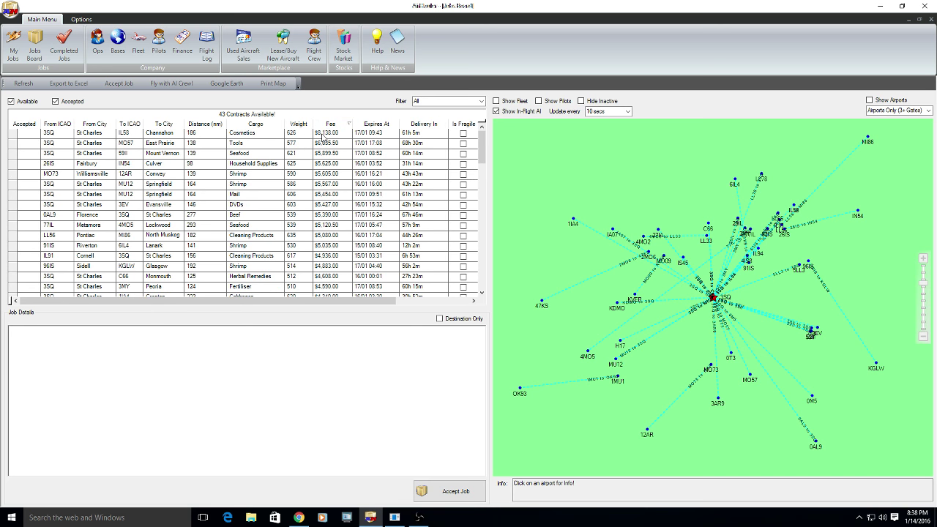
pyautogui.click(322, 134)
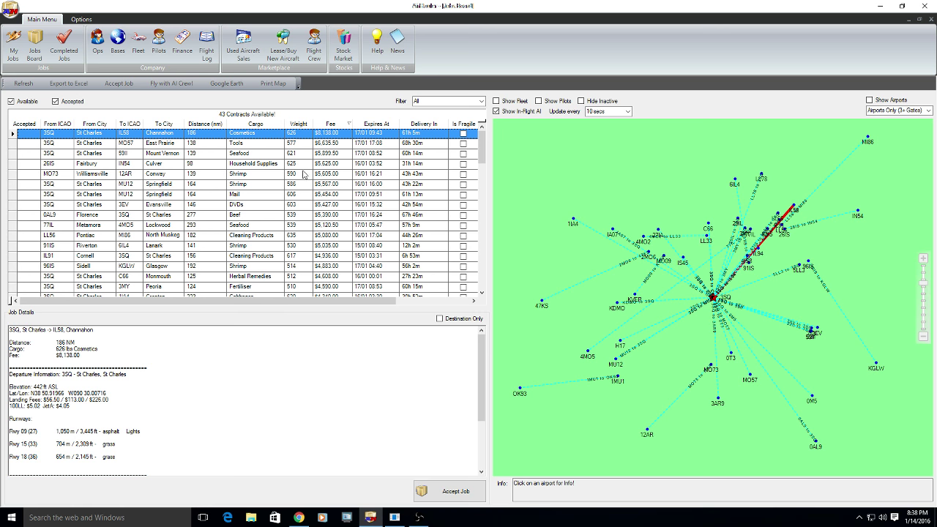
pyautogui.scroll(-1, 305, 188)
pyautogui.scroll(1, 306, 188)
# - Show the company fleet: one uninsured Cessna C172SP Skyhawk at 3SQ
pyautogui.click(139, 44)
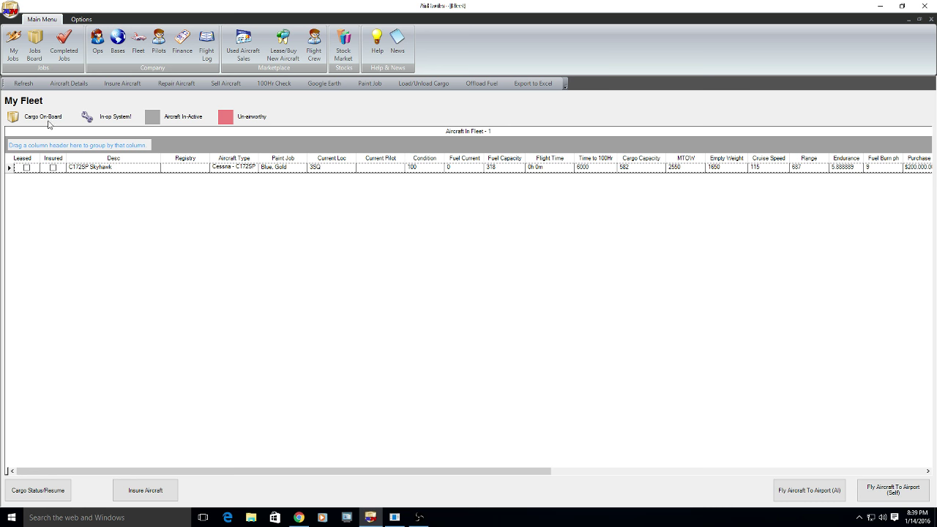
# - Browse the Jobs Board and select the 3SQ→IL94 Atlanta job: 441 lbs Live Poultry, $3,969.00
pyautogui.click(35, 45)
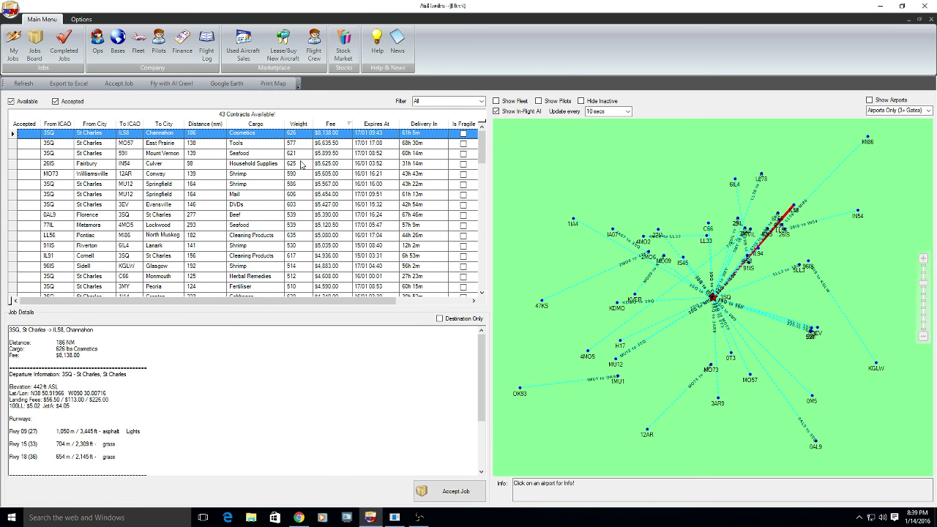
pyautogui.scroll(-4, 298, 165)
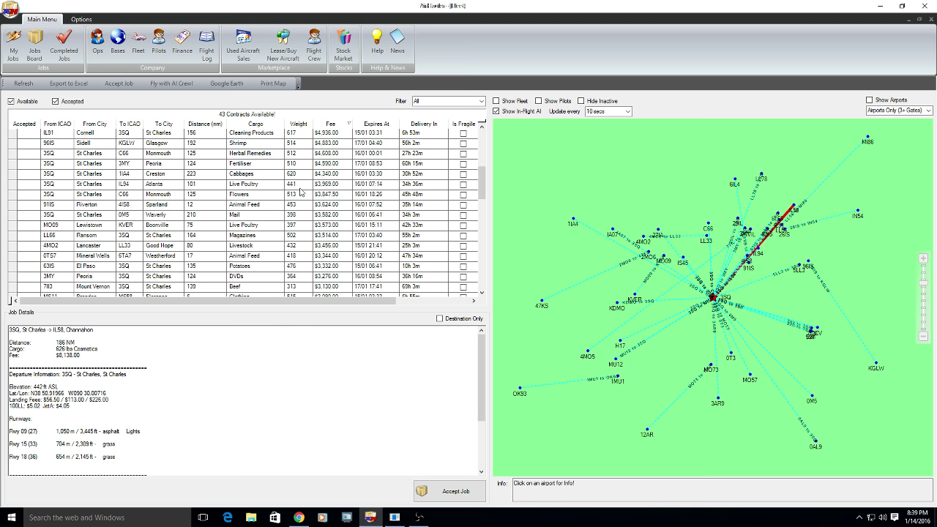
pyautogui.click(272, 219)
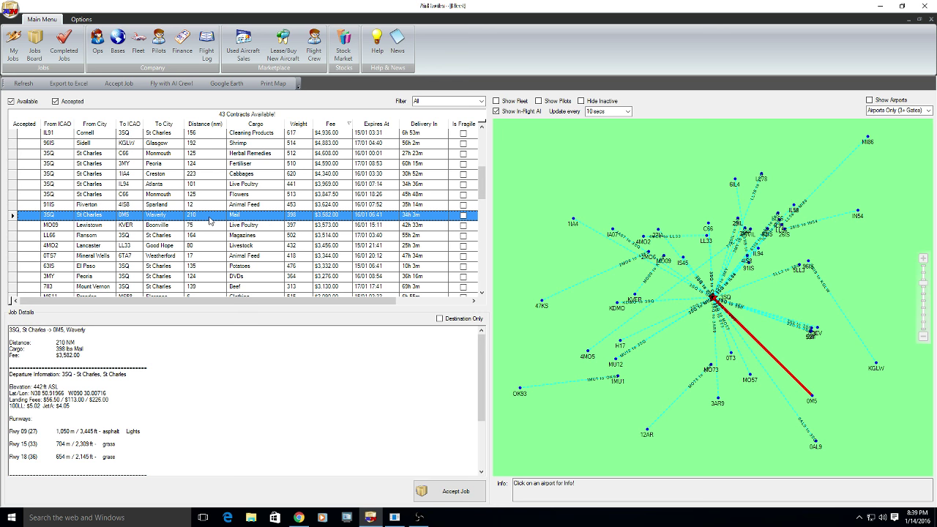
pyautogui.click(258, 227)
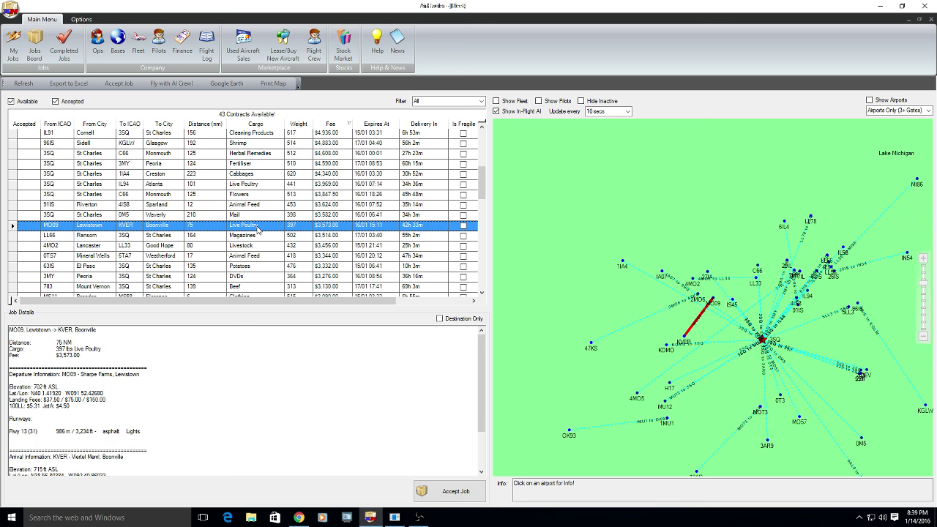
pyautogui.scroll(4, 257, 228)
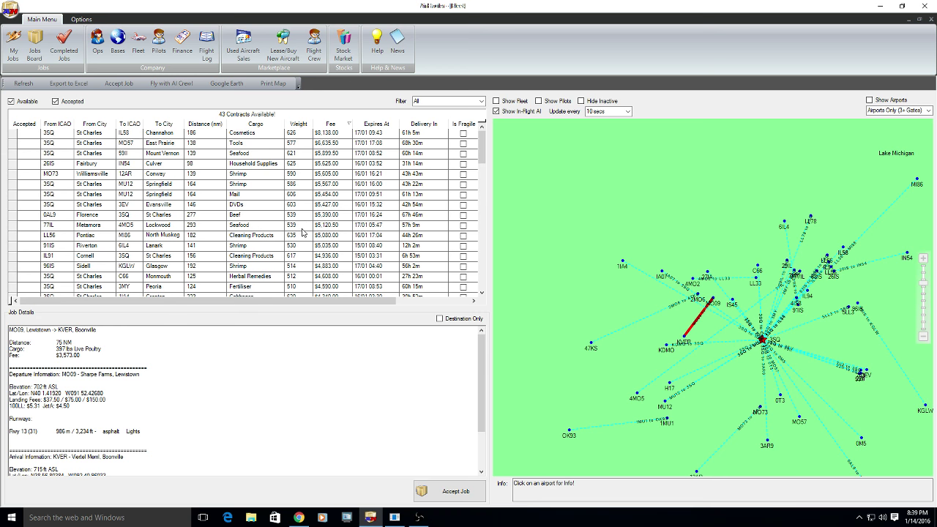
pyautogui.scroll(-2, 302, 244)
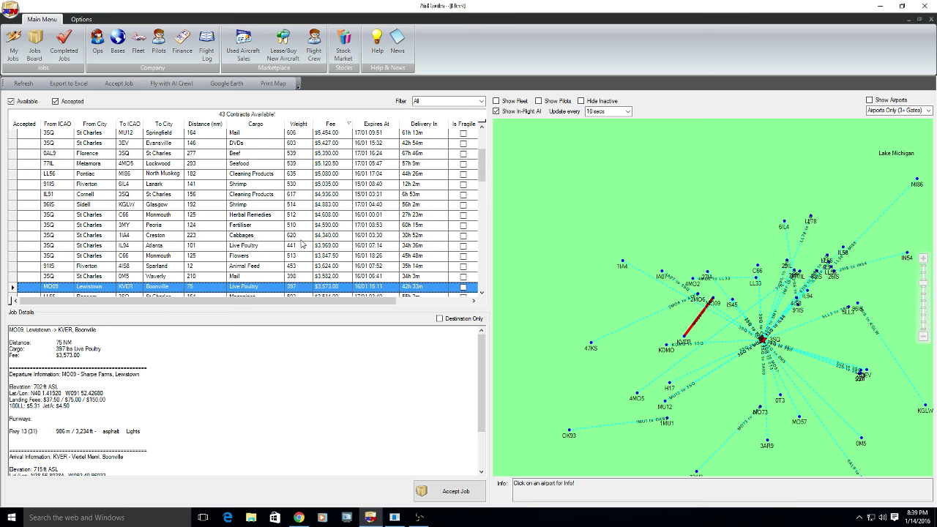
pyautogui.click(300, 246)
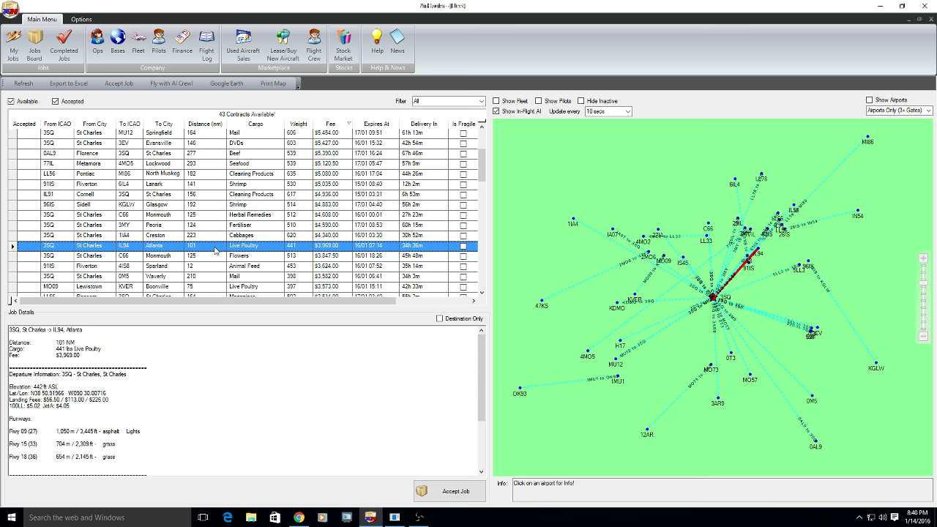
# - Accept the 3SQ→IL94 Atlanta Live Poultry job and confirm the acceptance
pyautogui.click(461, 492)
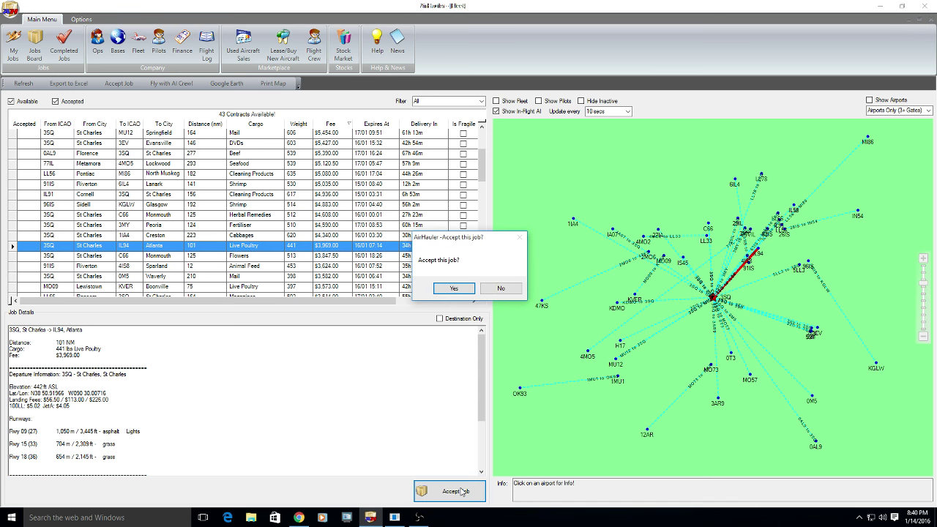
pyautogui.click(467, 289)
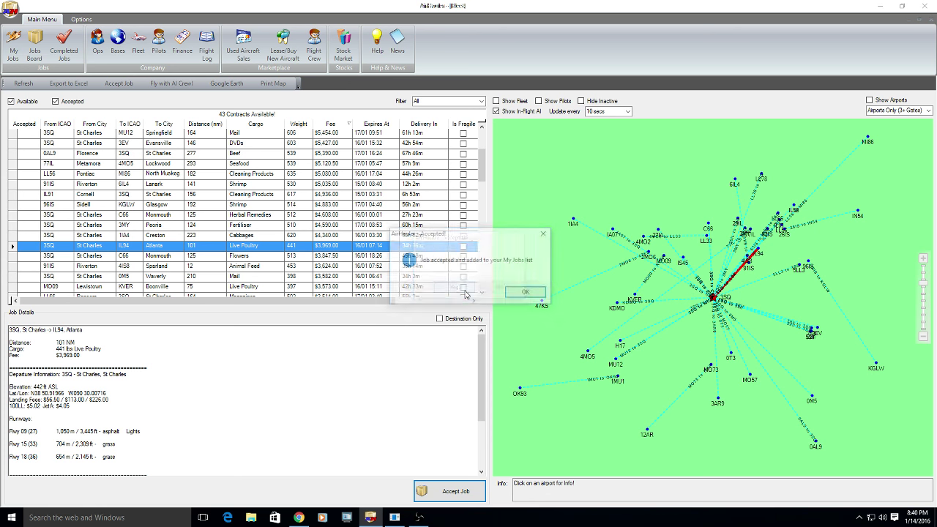
pyautogui.click(535, 294)
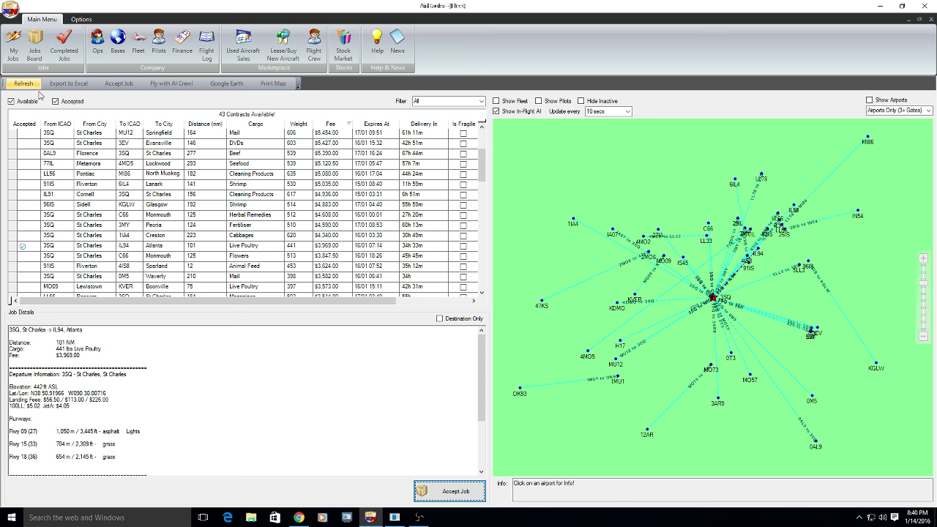
# - Check for flight crew to hire (none available), then select the accepted job in My Jobs
pyautogui.click(312, 57)
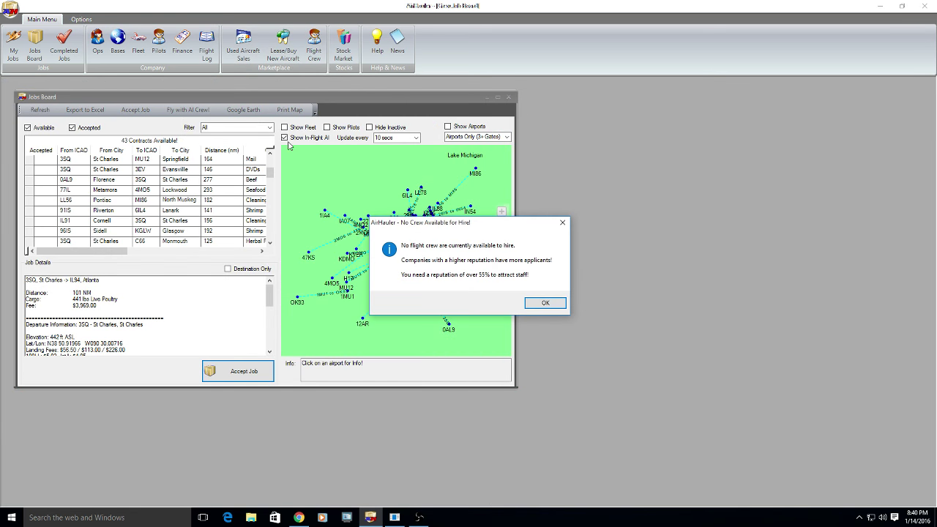
pyautogui.click(550, 302)
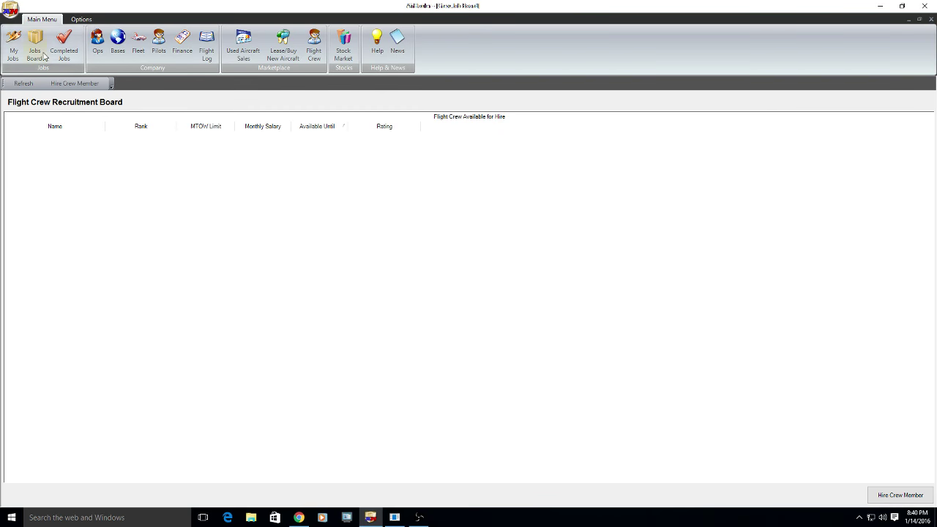
pyautogui.click(13, 50)
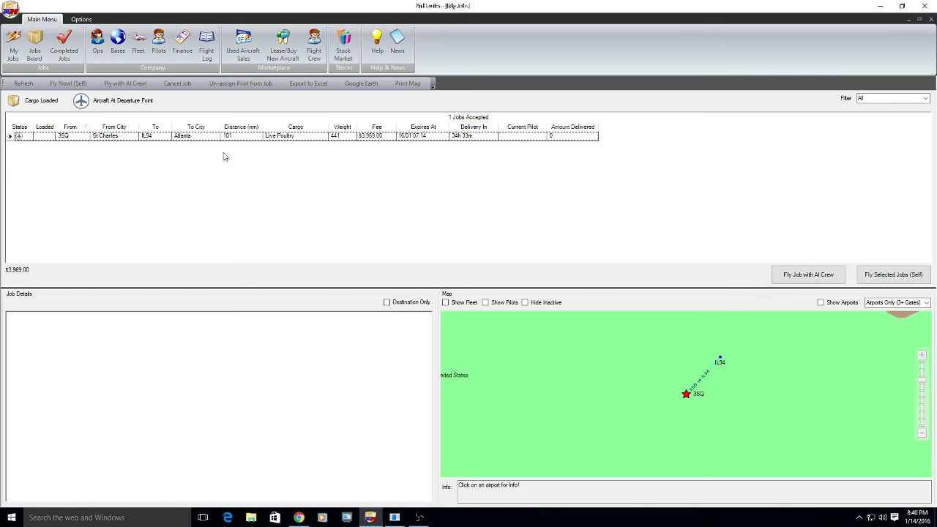
pyautogui.click(211, 137)
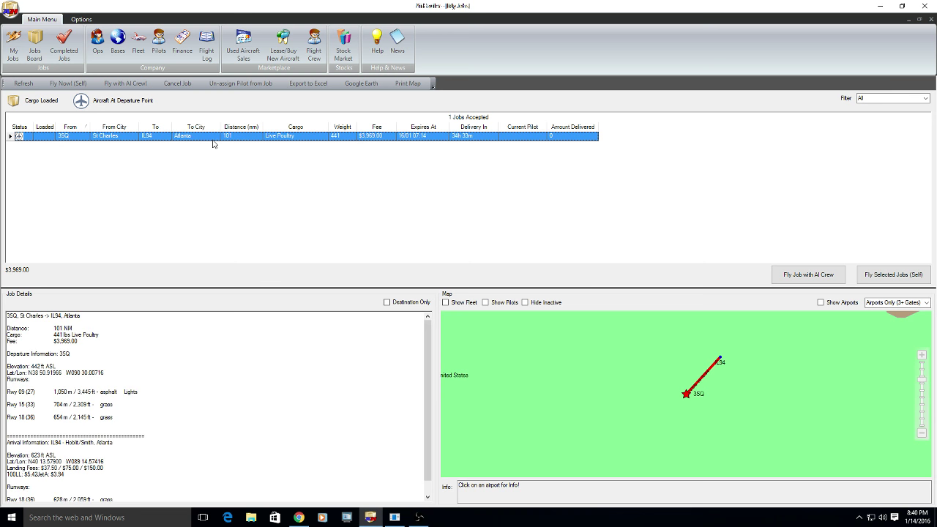
# - Plan a self-flown 3SQ→IL94 flight at 3000 ft, reviewing the cargo and IL94 details
pyautogui.click(81, 84)
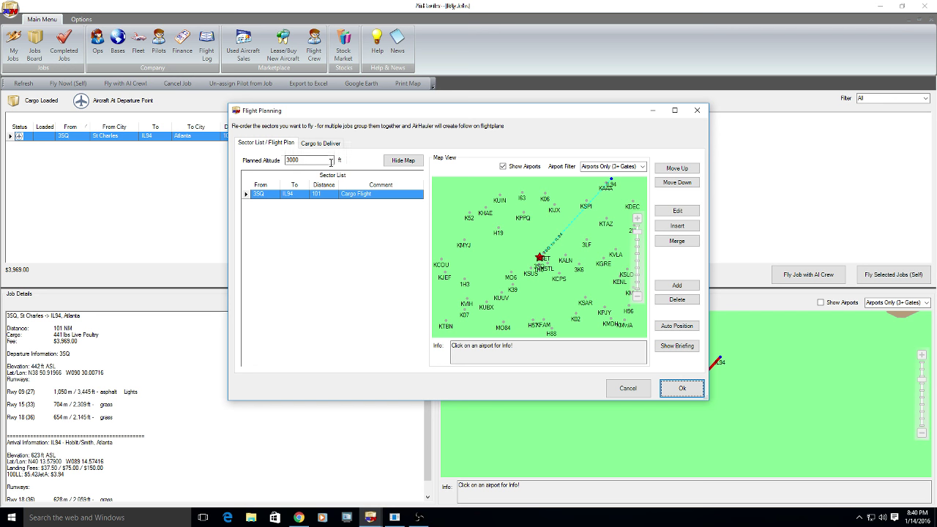
pyautogui.moveTo(300, 160); pyautogui.dragTo(292, 159)
pyautogui.doubleClick(292, 159)
pyautogui.click(335, 144)
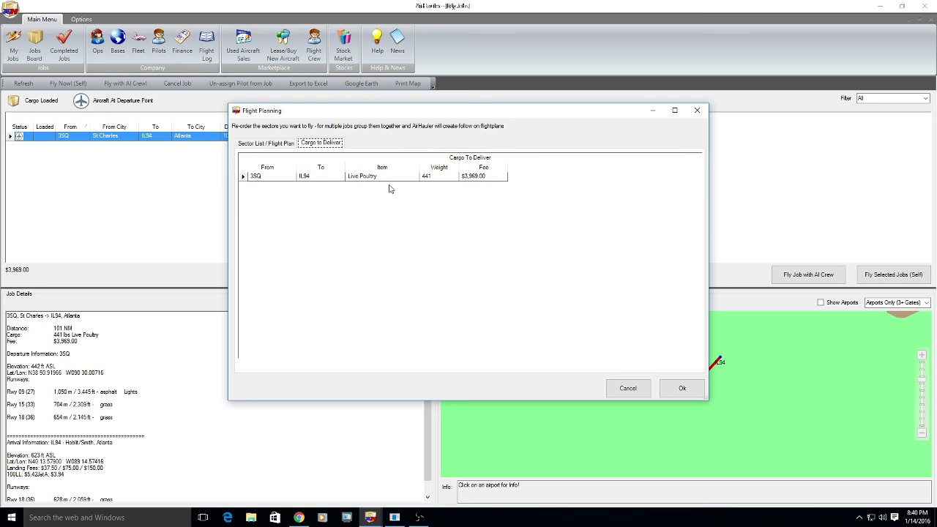
pyautogui.click(276, 145)
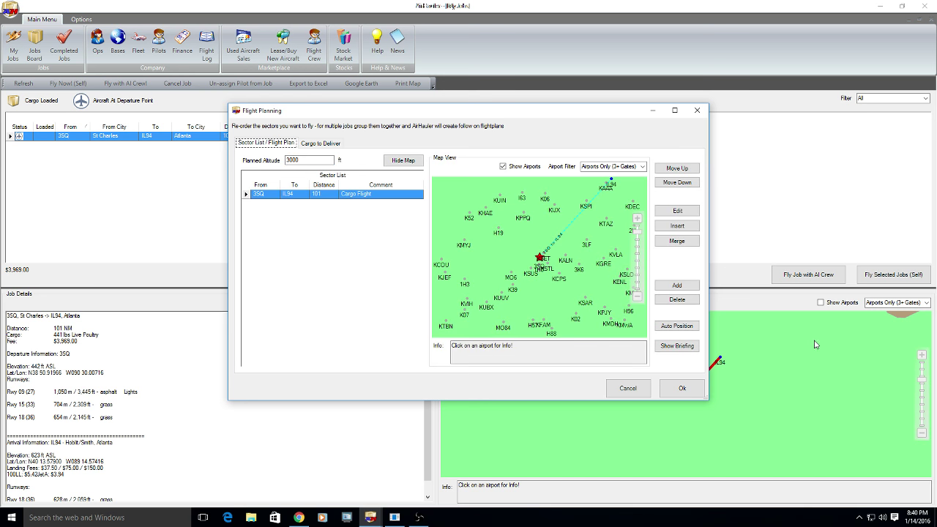
pyautogui.click(611, 181)
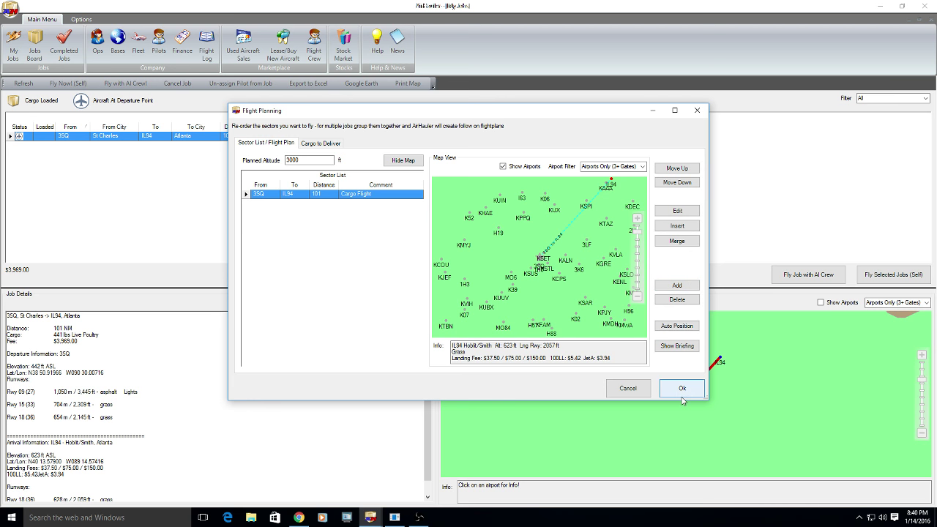
# - Open the 3SQ→IL94 flight briefing and scroll through its opening sections
pyautogui.click(662, 348)
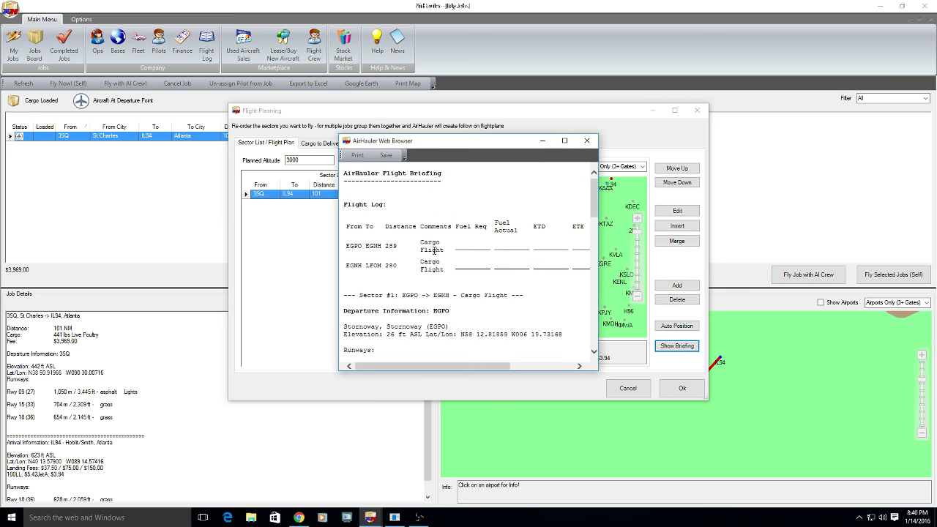
pyautogui.scroll(-1, 434, 258)
pyautogui.scroll(-2, 434, 259)
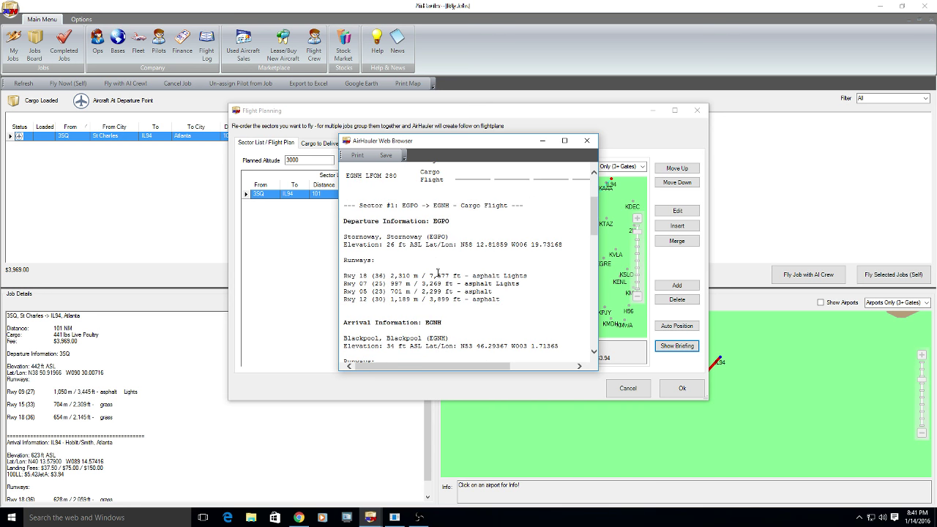
pyautogui.click(581, 366)
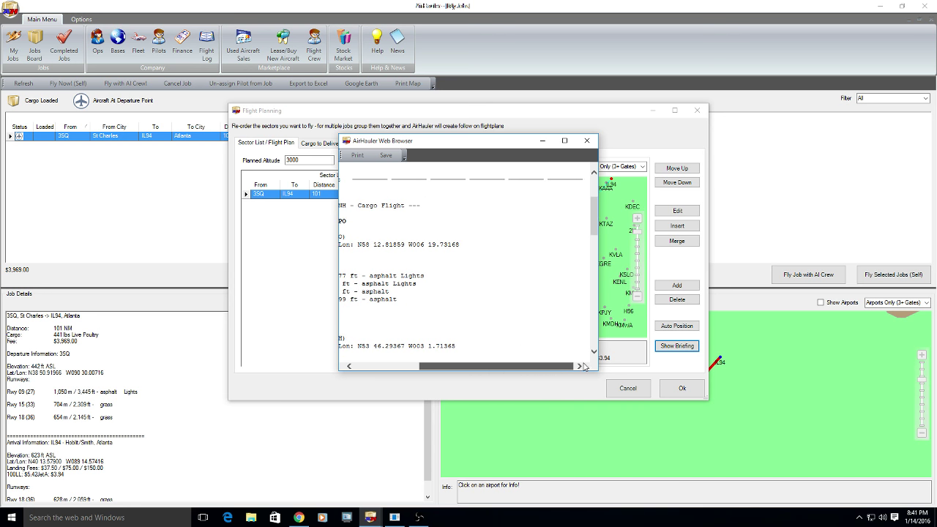
pyautogui.moveTo(475, 366); pyautogui.dragTo(409, 366)
pyautogui.scroll(-3, 440, 296)
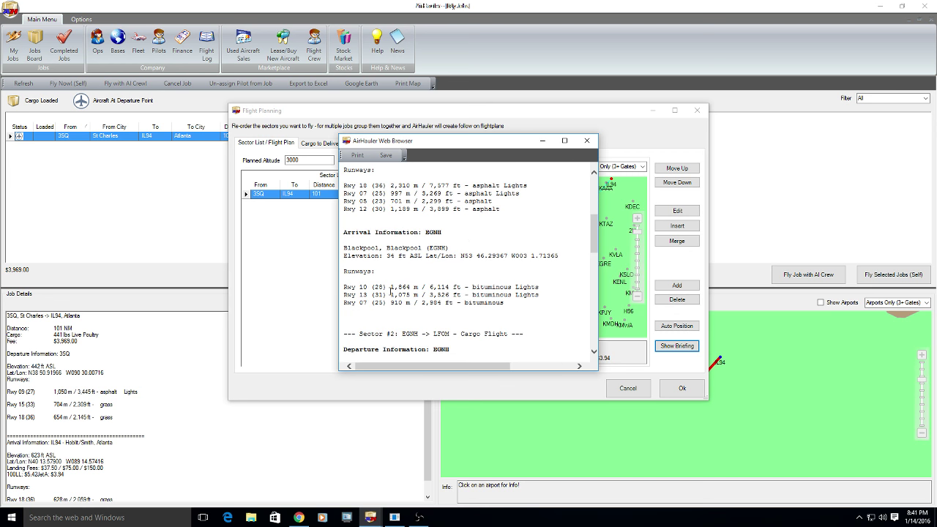
pyautogui.scroll(6, 425, 349)
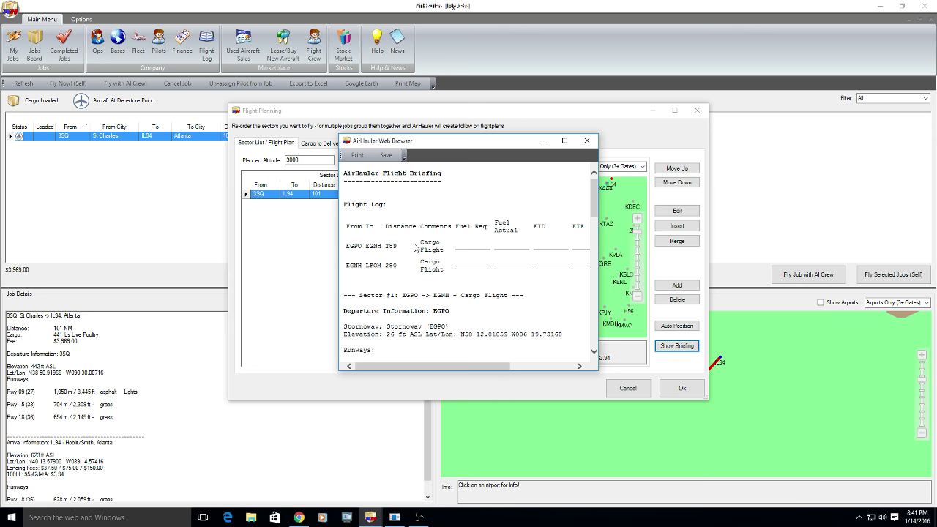
# - Read on to the IL94 arrival runways and close the briefing window
pyautogui.scroll(-10, 460, 316)
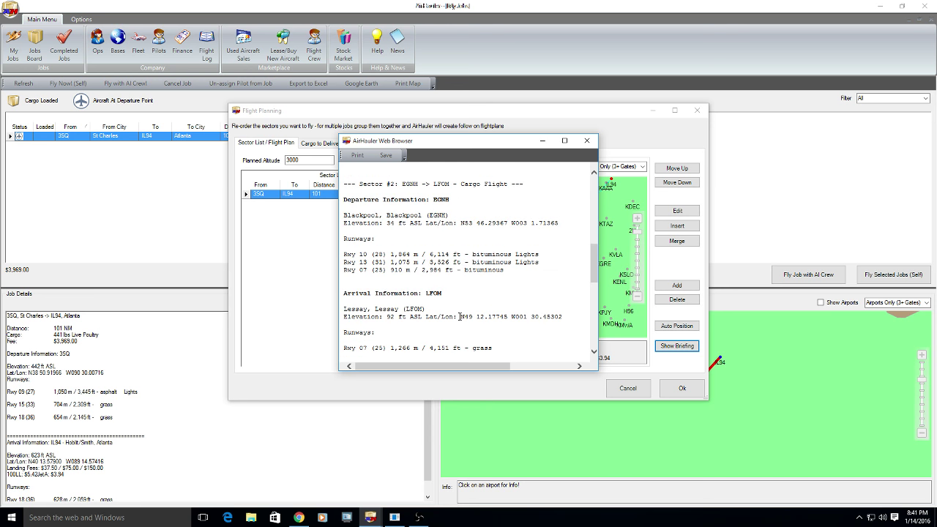
pyautogui.scroll(-6, 459, 316)
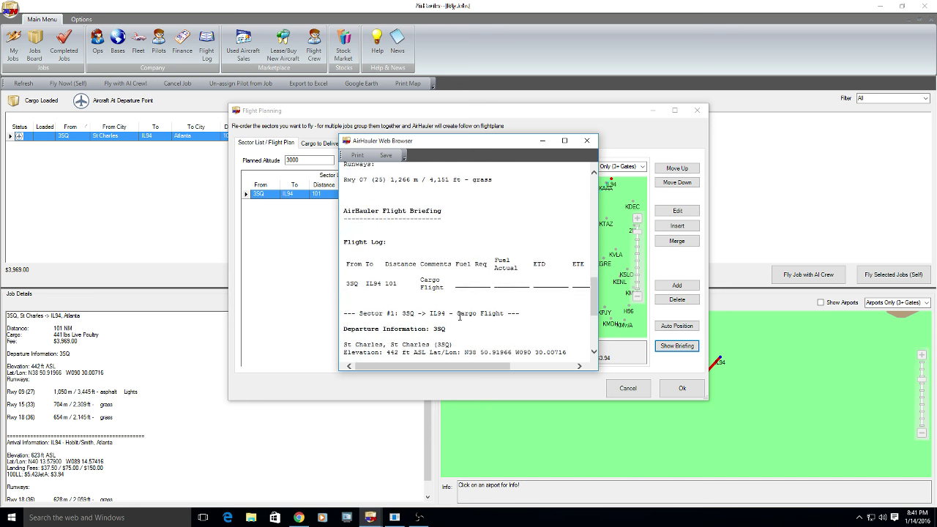
pyautogui.scroll(2, 459, 316)
pyautogui.scroll(-3, 460, 314)
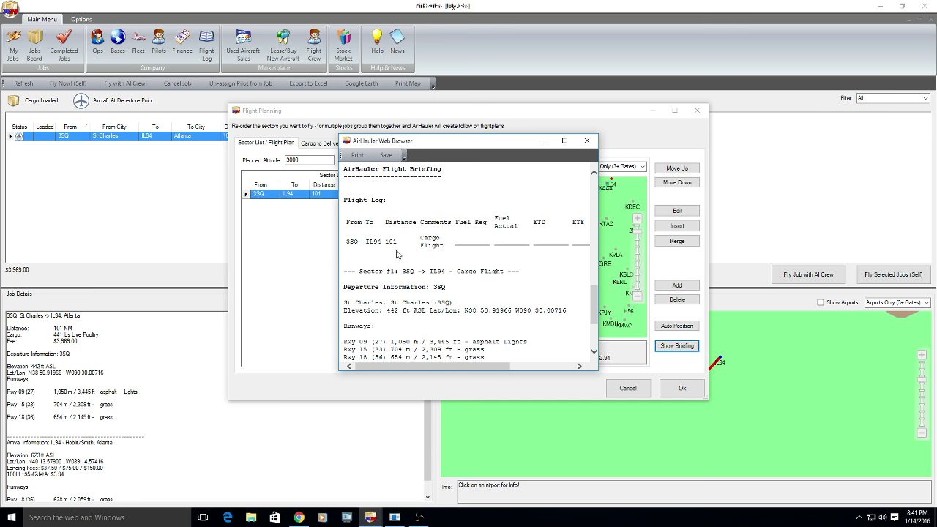
pyautogui.scroll(-3, 450, 278)
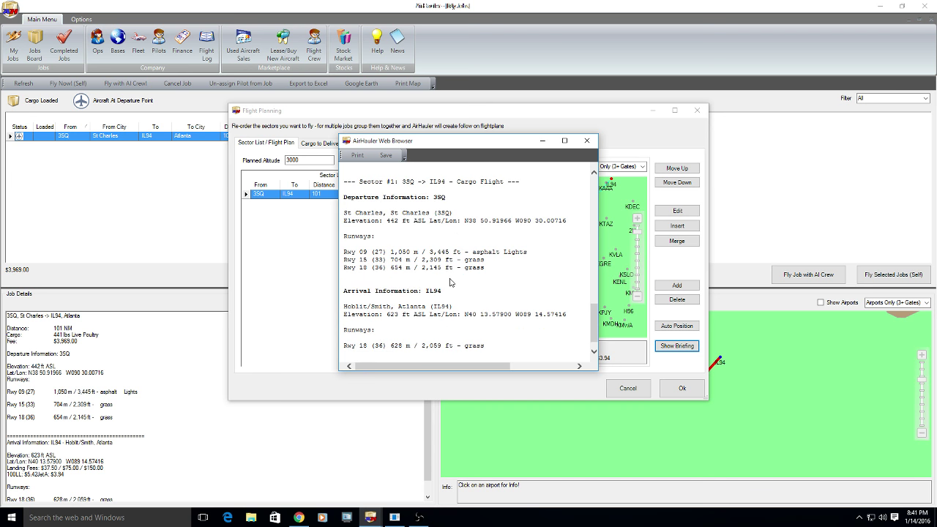
pyautogui.scroll(-1, 450, 281)
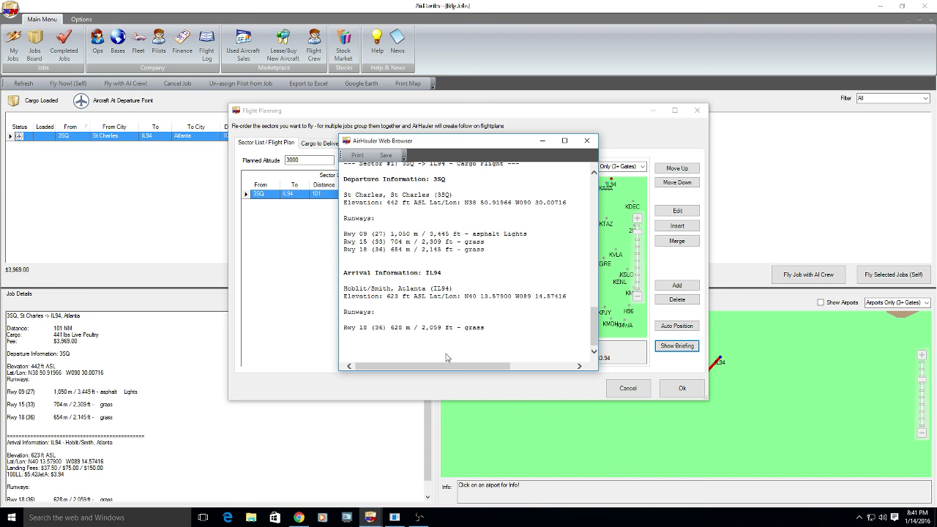
pyautogui.moveTo(506, 366); pyautogui.dragTo(571, 373)
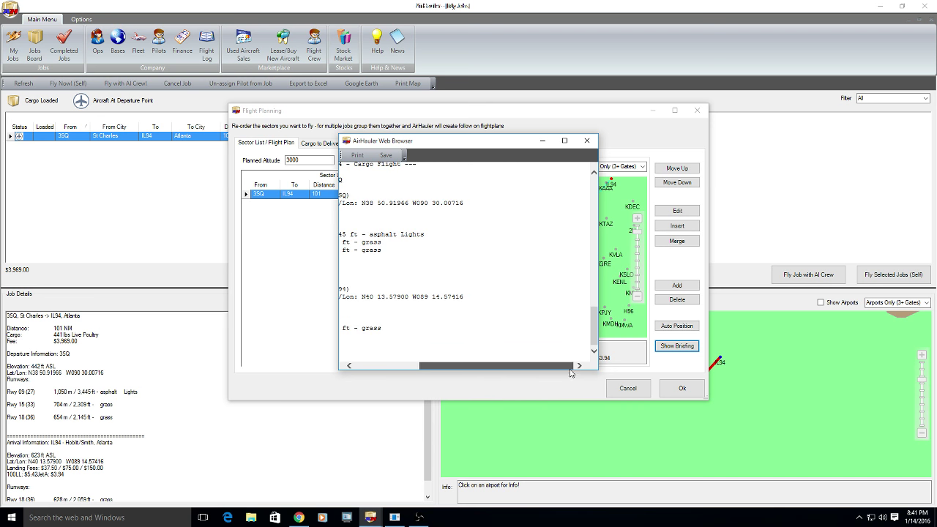
pyautogui.click(586, 141)
# - Accept the flight plan and load the 441 lbs Live Poultry cargo onto the Skyhawk
pyautogui.click(682, 389)
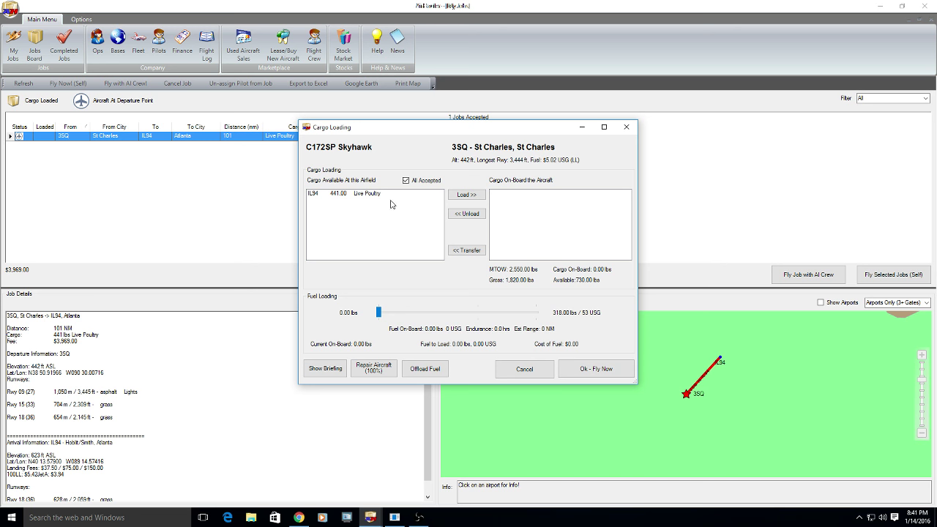
pyautogui.click(386, 193)
pyautogui.click(467, 194)
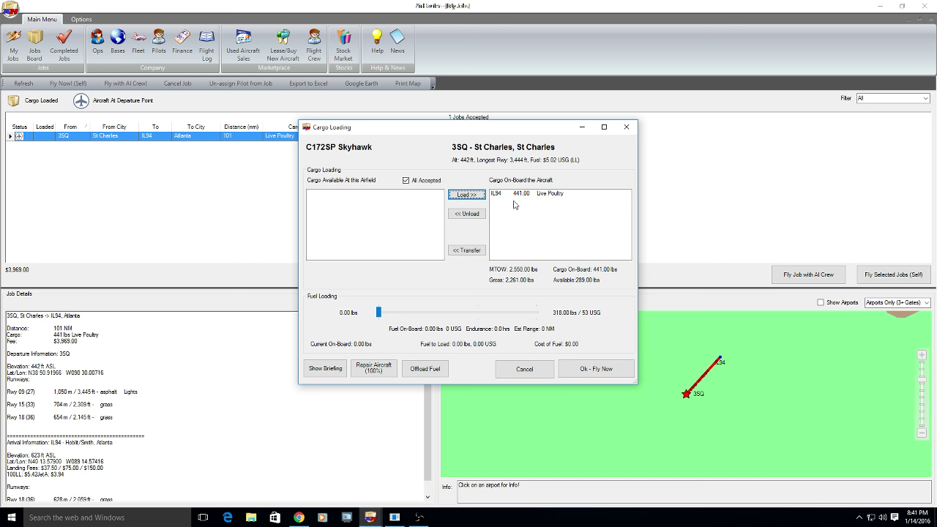
# - Fuel the Skyhawk to about 140 lbs and proceed to fly now
pyautogui.click(379, 316)
pyautogui.moveTo(382, 316); pyautogui.dragTo(418, 318)
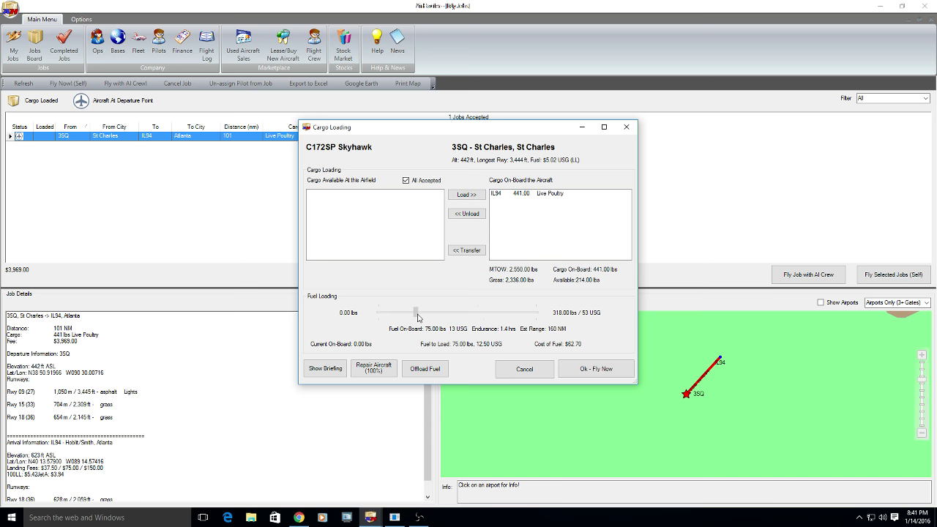
pyautogui.moveTo(418, 317); pyautogui.dragTo(425, 315)
pyautogui.moveTo(424, 315); pyautogui.dragTo(447, 316)
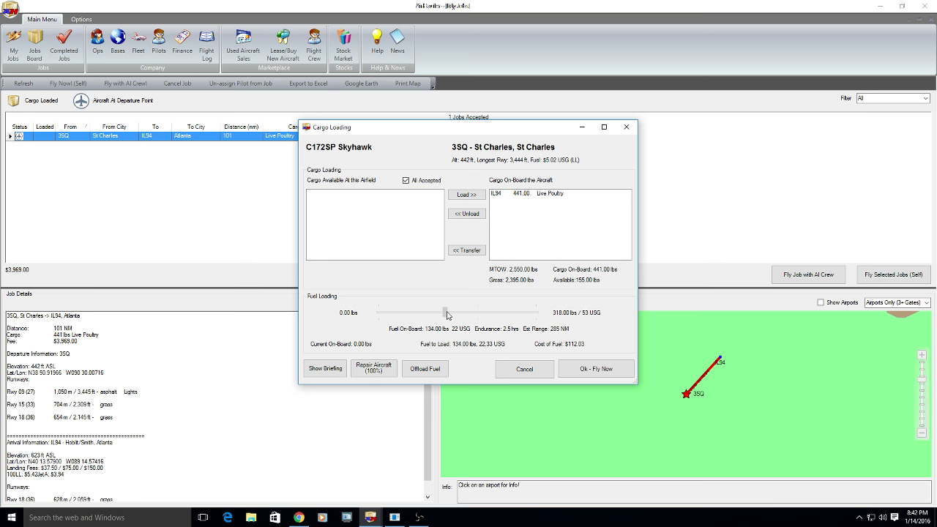
pyautogui.moveTo(448, 316); pyautogui.dragTo(451, 315)
pyautogui.moveTo(451, 314); pyautogui.dragTo(450, 315)
pyautogui.click(604, 375)
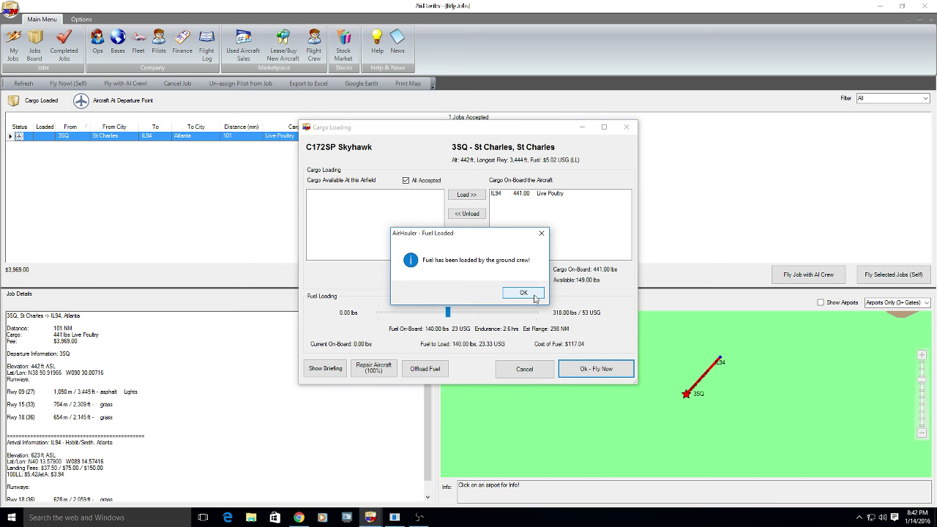
pyautogui.click(535, 295)
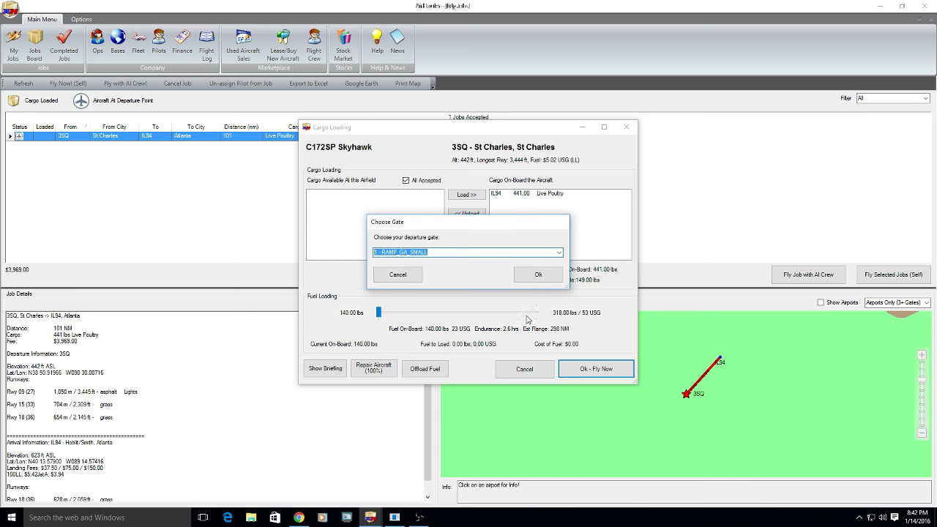
# - Choose departure gate 2 and confirm it
pyautogui.click(558, 253)
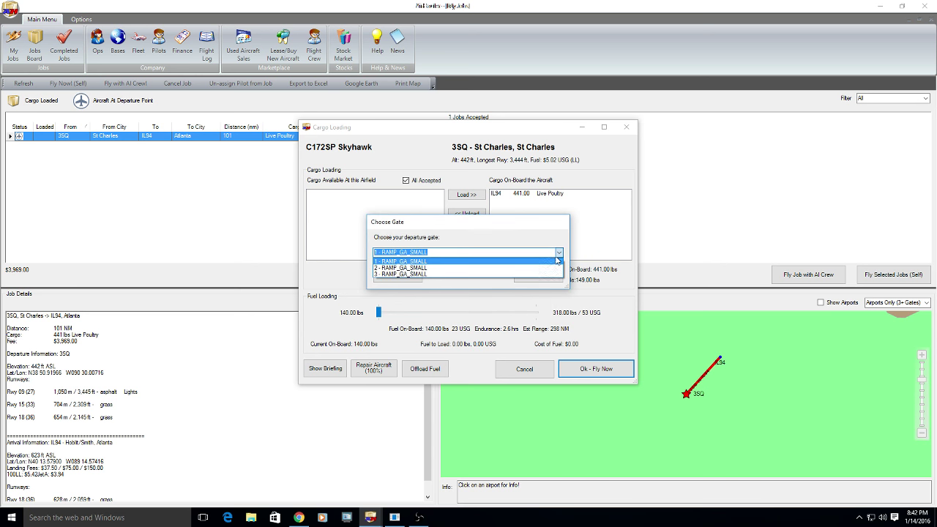
pyautogui.click(500, 268)
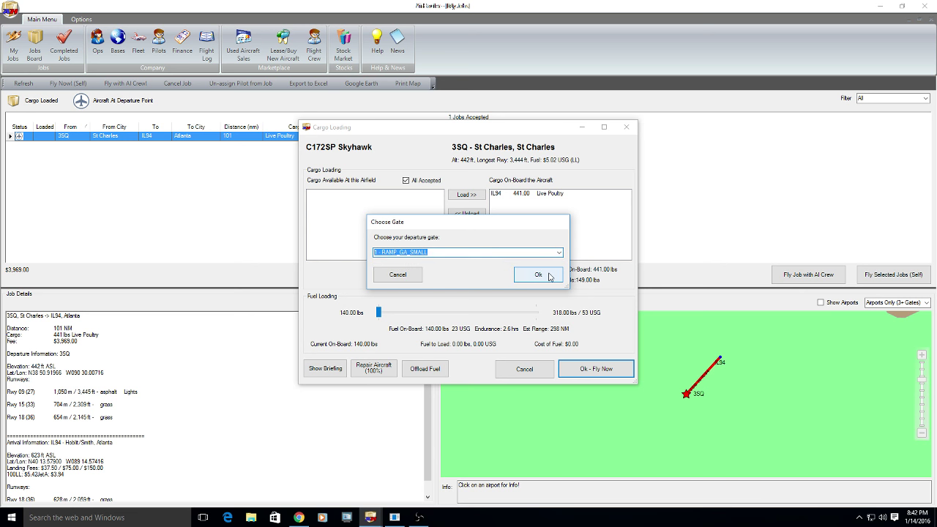
pyautogui.click(545, 279)
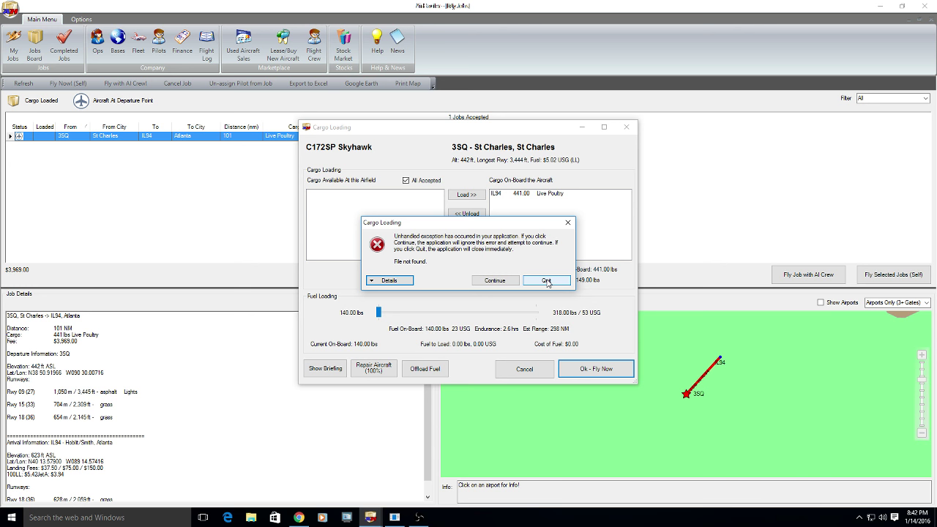
# - Quit AirHauler after the file-not-found exception and dismiss the crash notice
pyautogui.click(545, 282)
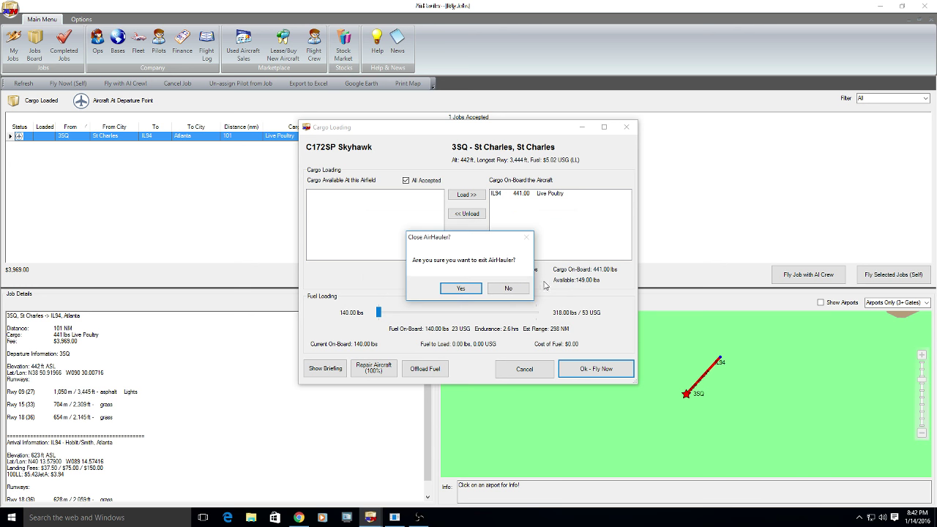
pyautogui.click(523, 289)
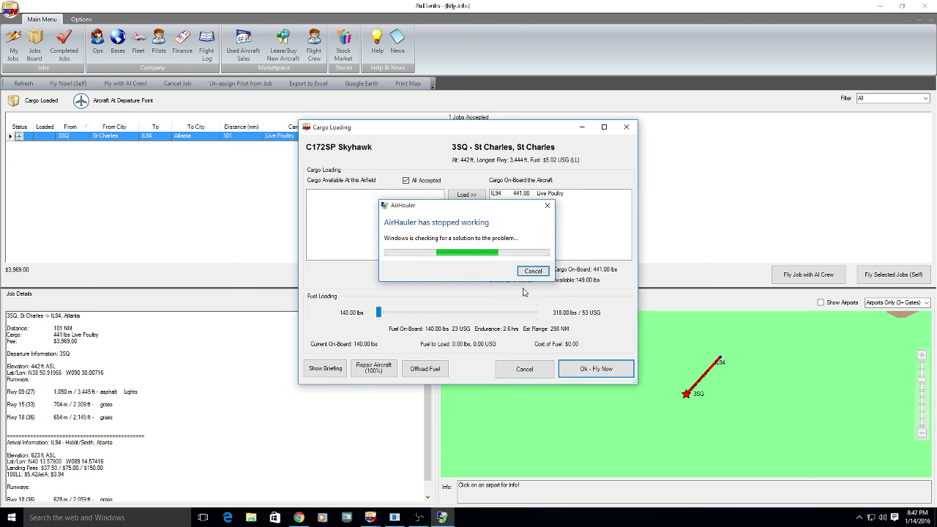
pyautogui.click(532, 271)
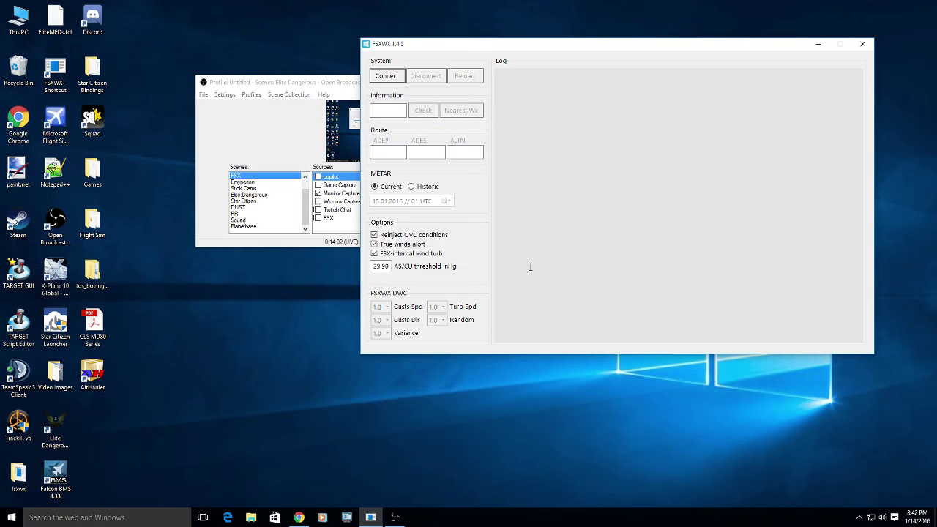
# - Relaunch AirHauler, load the Twitchy World Air company, and list the accepted jobs
pyautogui.doubleClick(92, 373)
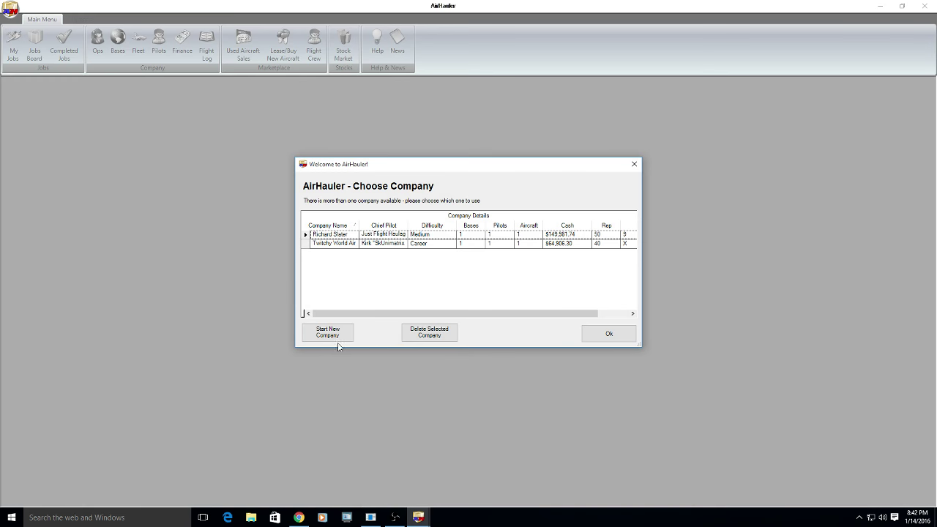
pyautogui.click(359, 245)
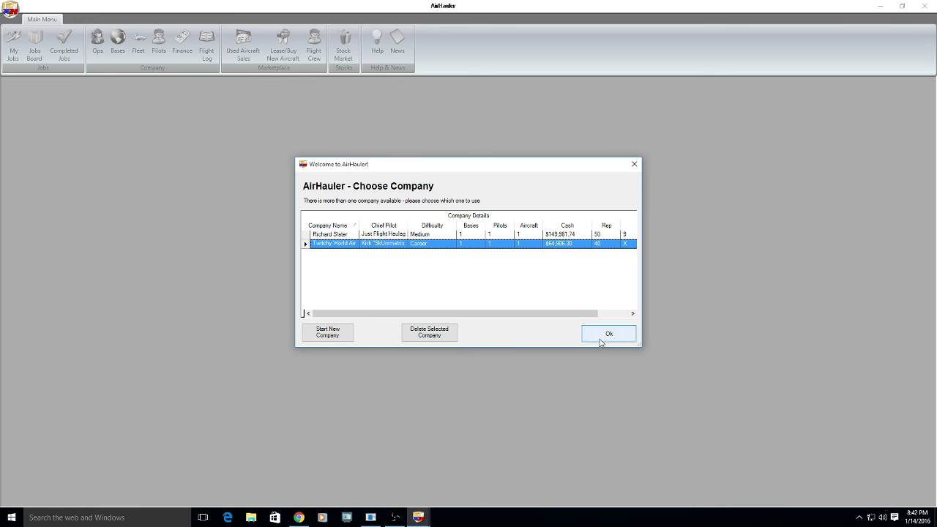
pyautogui.click(606, 335)
pyautogui.click(494, 290)
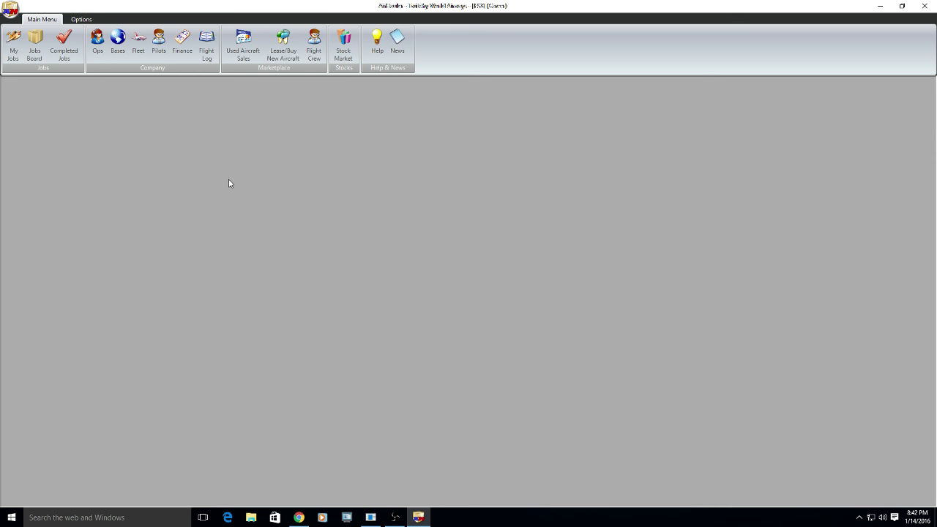
pyautogui.click(13, 50)
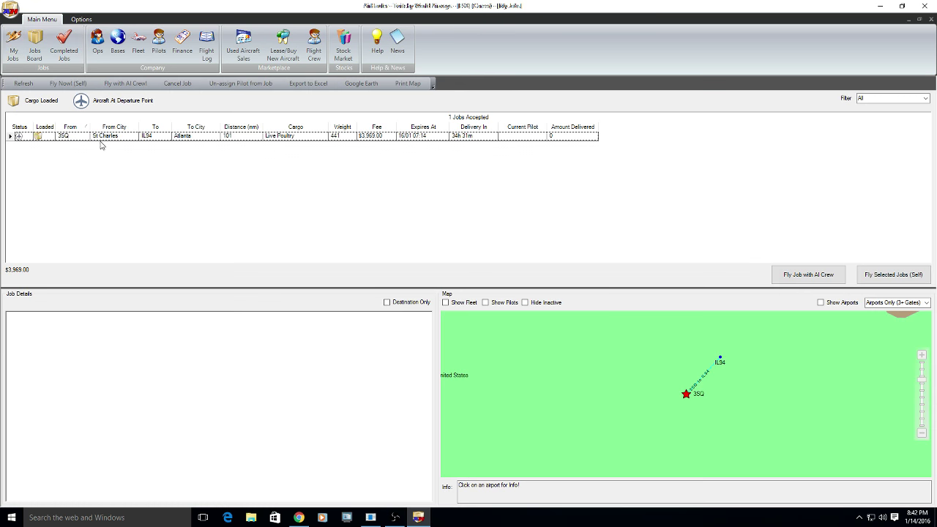
# - Start a self-flown 3SQ→IL94 flight from the job's context menu and accept the plan
pyautogui.click(102, 138)
pyautogui.rightClick(100, 138)
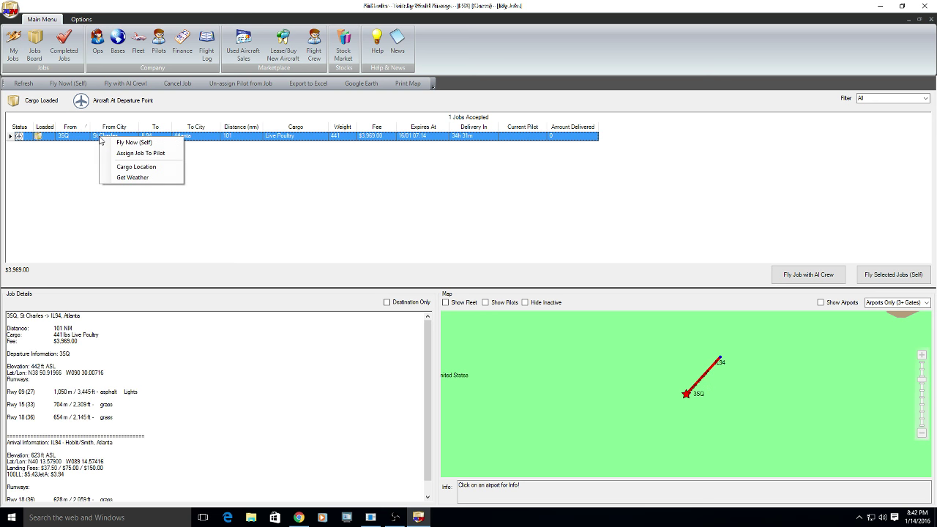
pyautogui.click(123, 147)
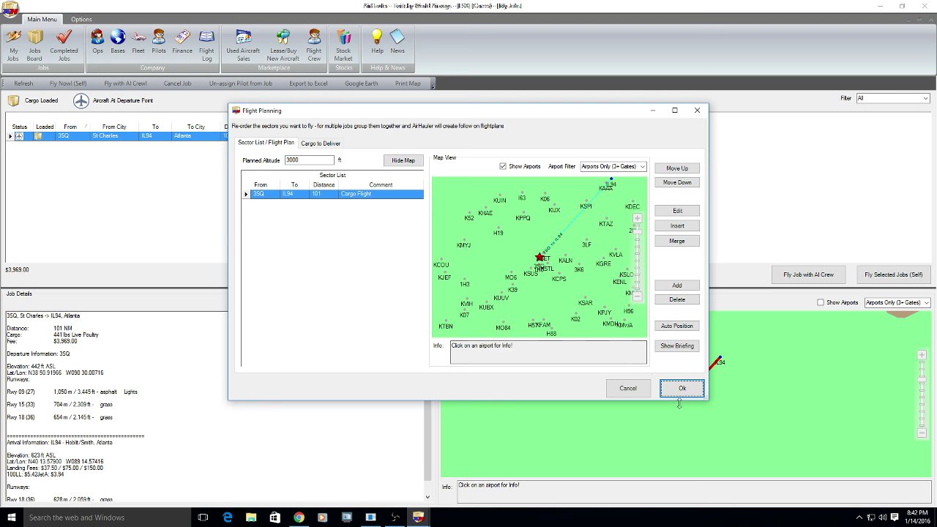
pyautogui.click(683, 392)
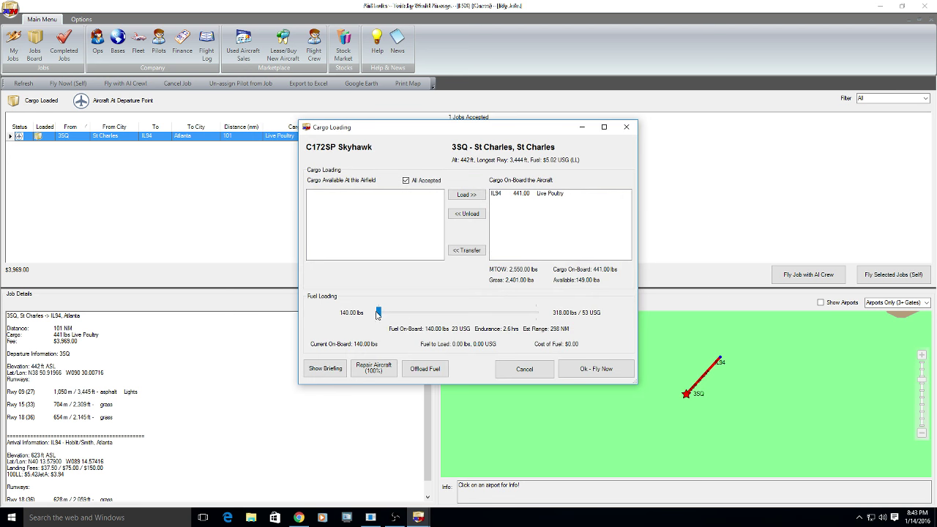
# - Keep the 140 lbs fuel aboard, confirm the gate, and continue past the file-not-found errors
pyautogui.moveTo(379, 313); pyautogui.dragTo(414, 315)
pyautogui.moveTo(386, 320); pyautogui.dragTo(379, 320)
pyautogui.click(608, 377)
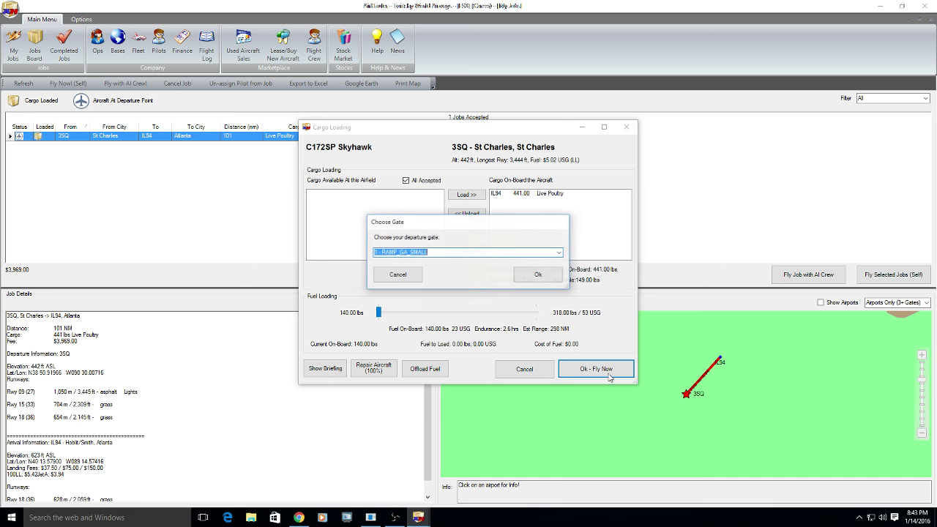
pyautogui.click(539, 279)
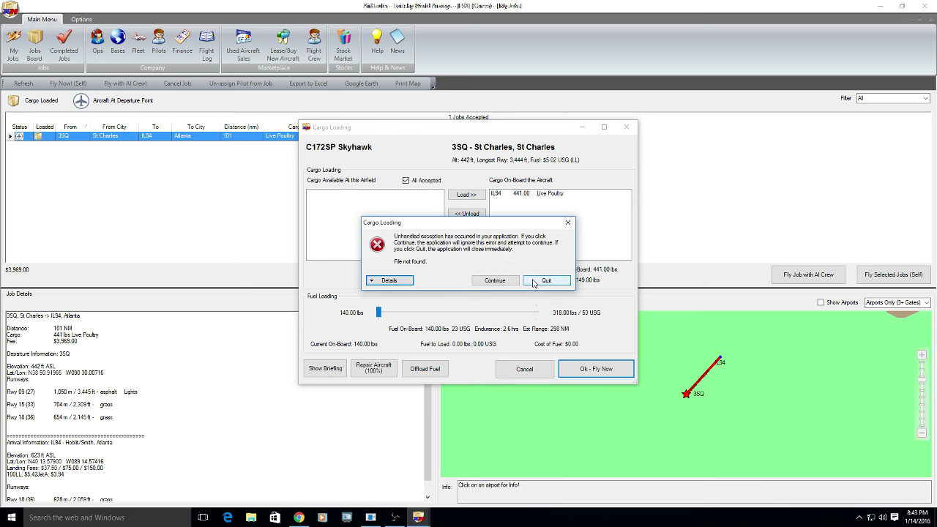
pyautogui.click(495, 282)
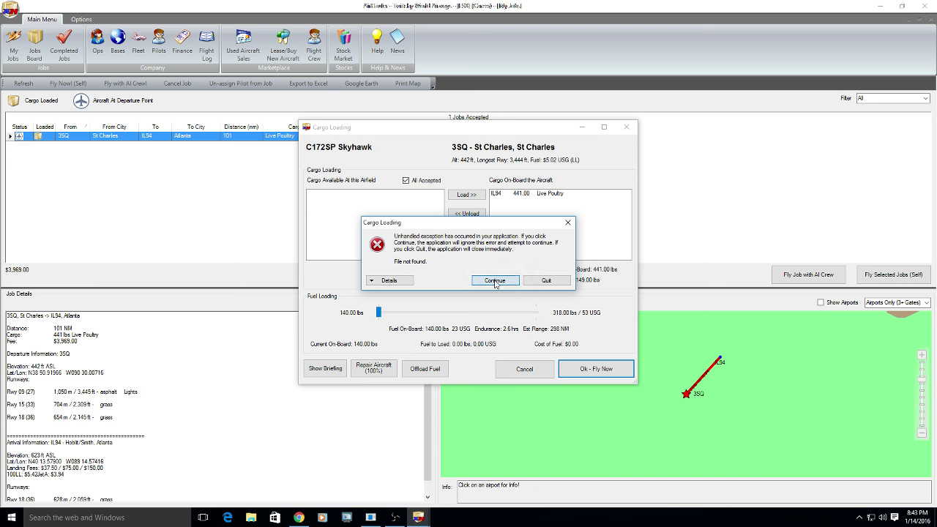
pyautogui.click(496, 282)
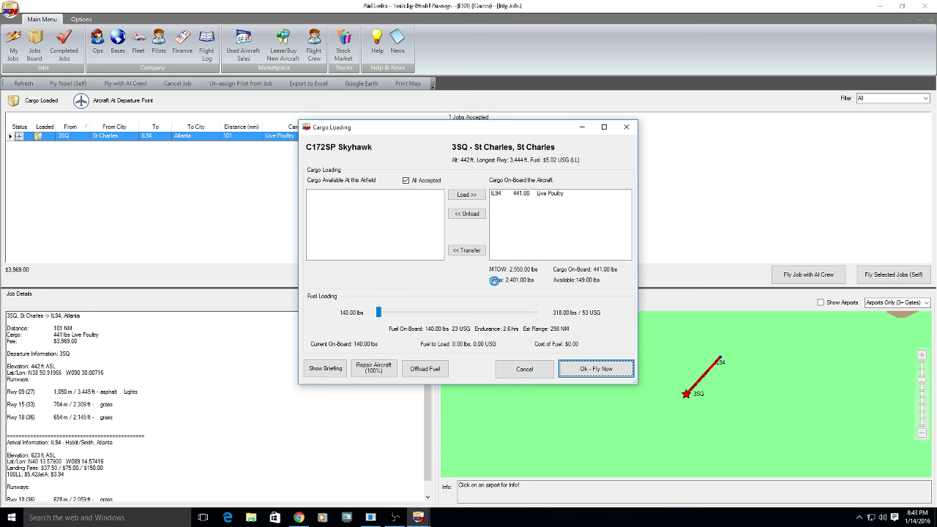